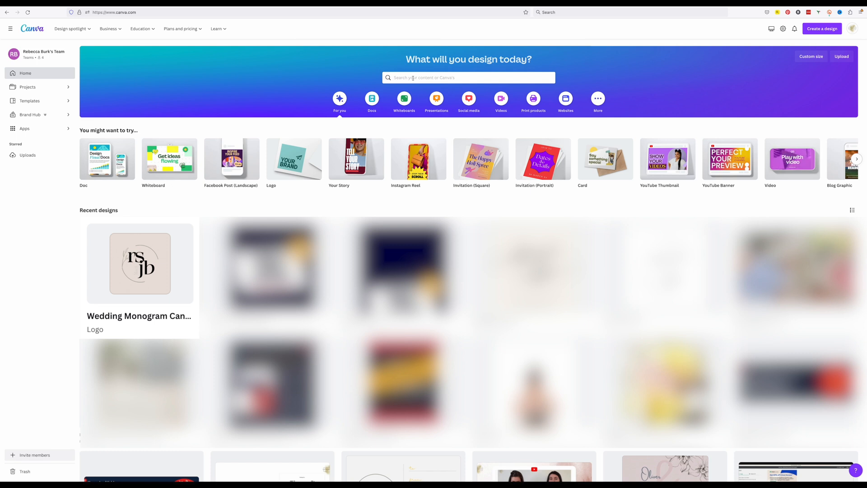
Search the templates for "monogram" and open the suggested "monogram logos" results.
left_click(412, 78)
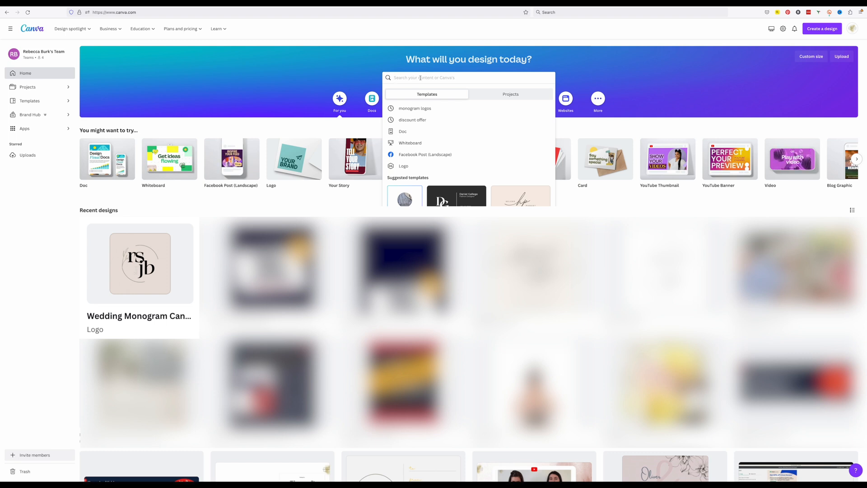
type("mon")
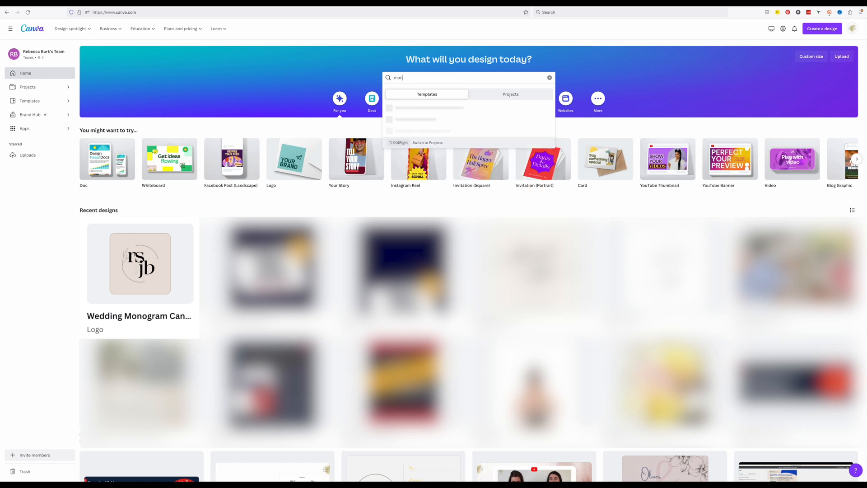
type("ogram")
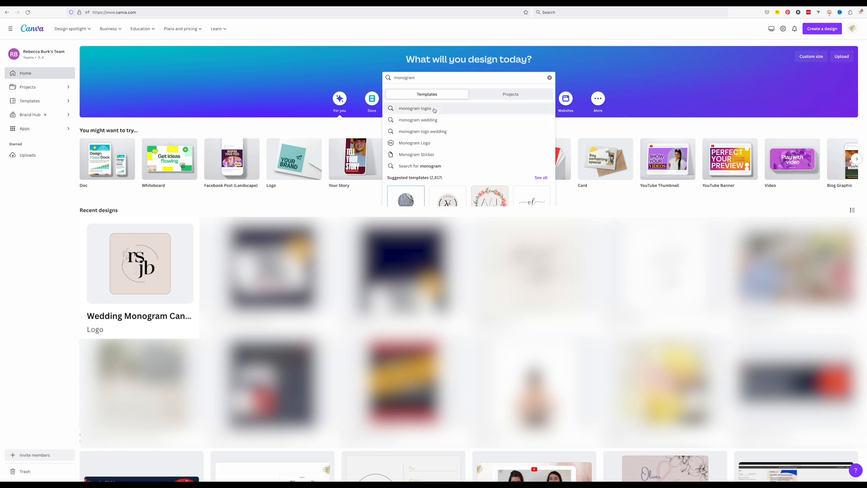
left_click(434, 110)
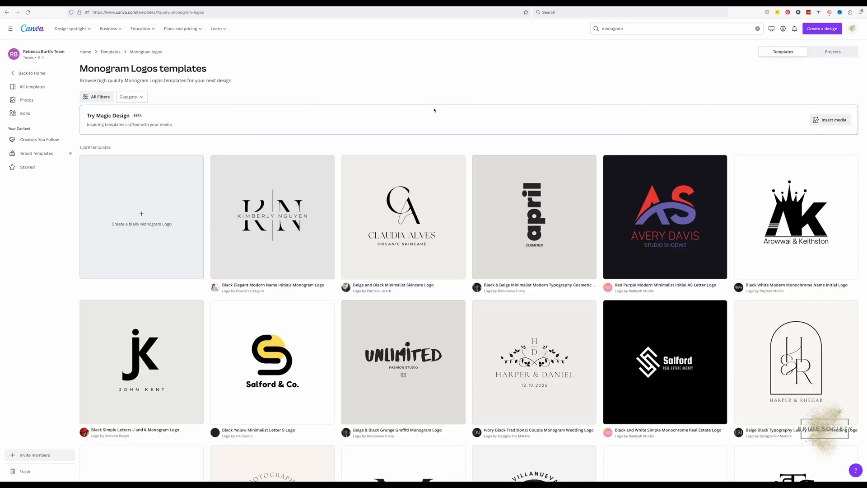
Find the Neutral Black Minimalist Typography Monogram Wedding Logo among the results, preview its beige page and start customising the template.
scroll(396, 168, "down", 4)
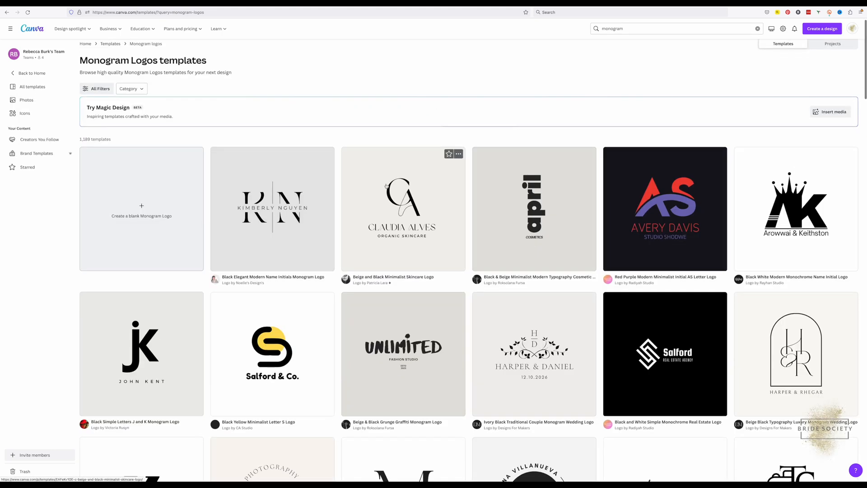
scroll(386, 185, "down", 4)
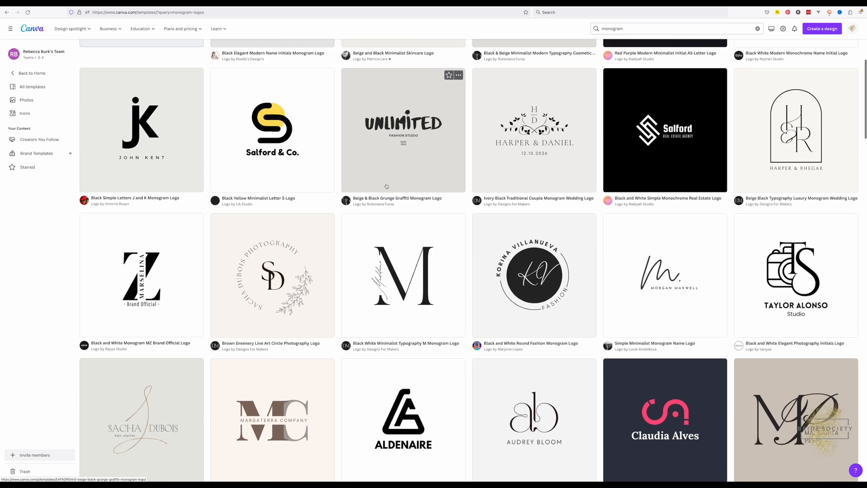
scroll(386, 185, "down", 3)
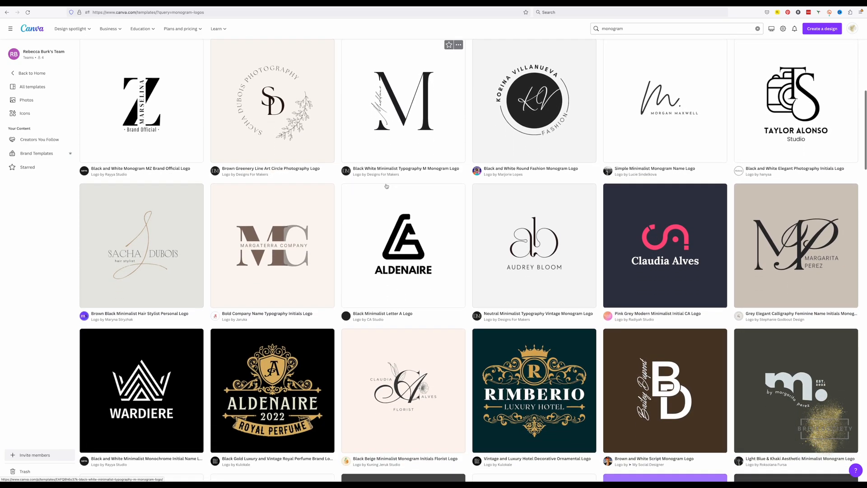
scroll(386, 185, "down", 7)
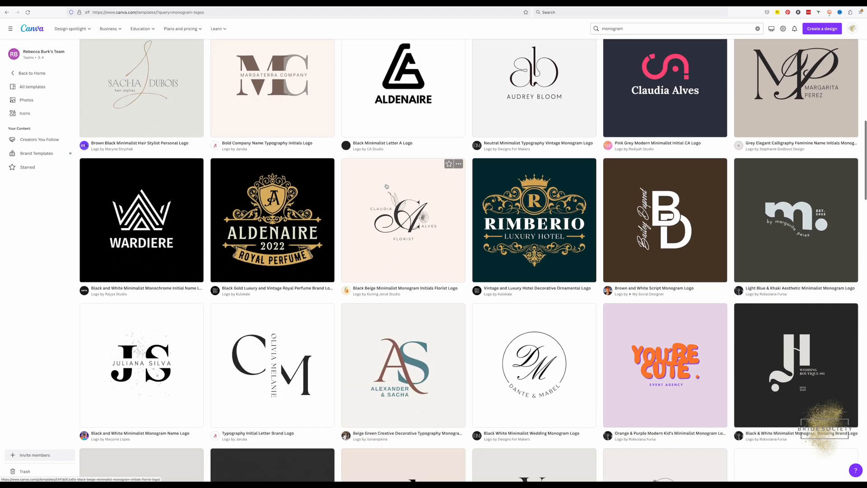
scroll(386, 185, "down", 1)
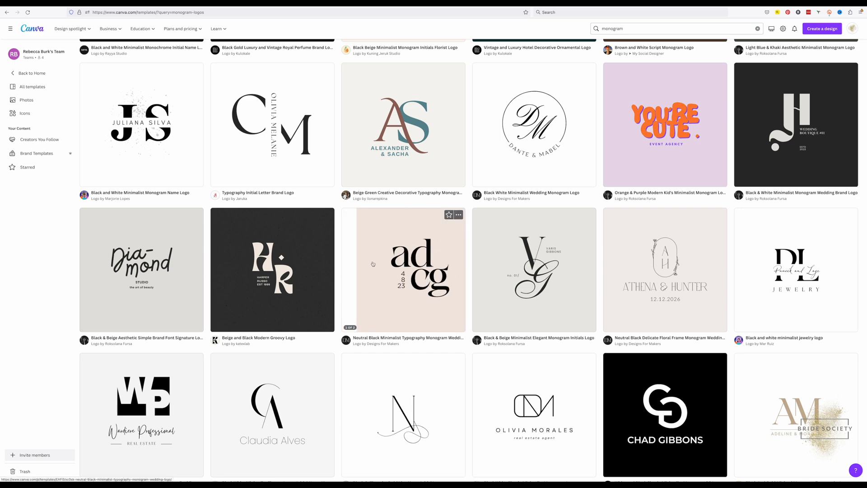
left_click(371, 312)
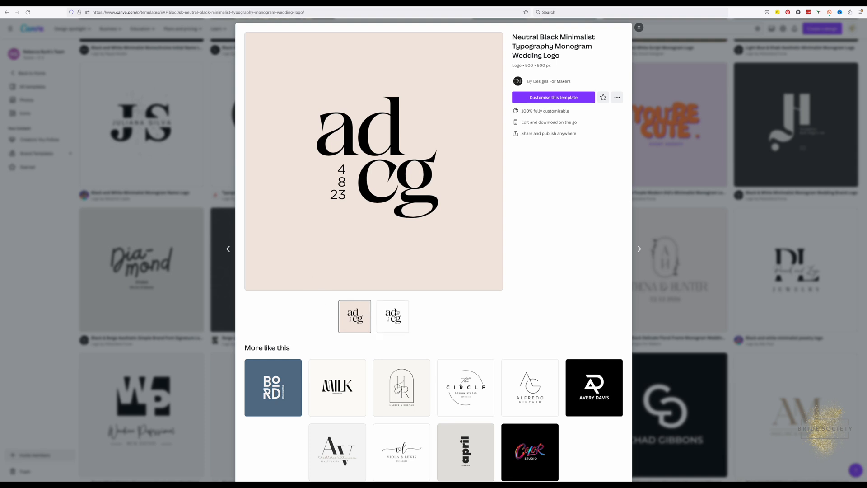
left_click(396, 312)
left_click(368, 313)
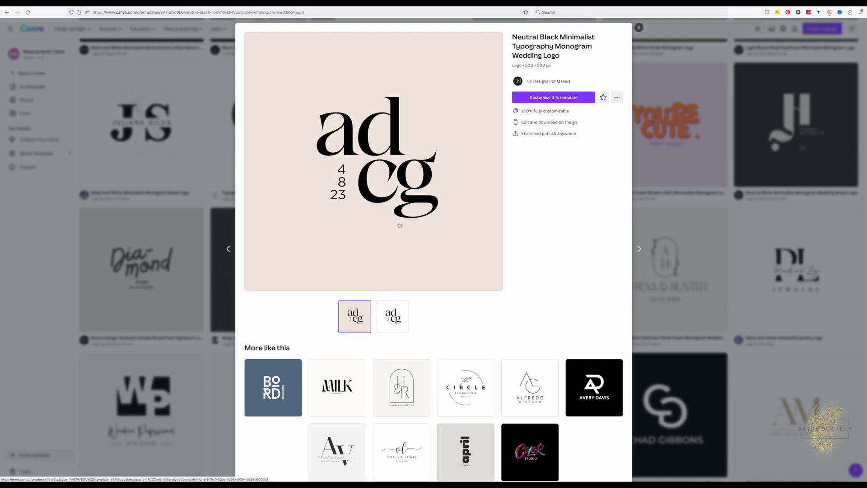
left_click(566, 98)
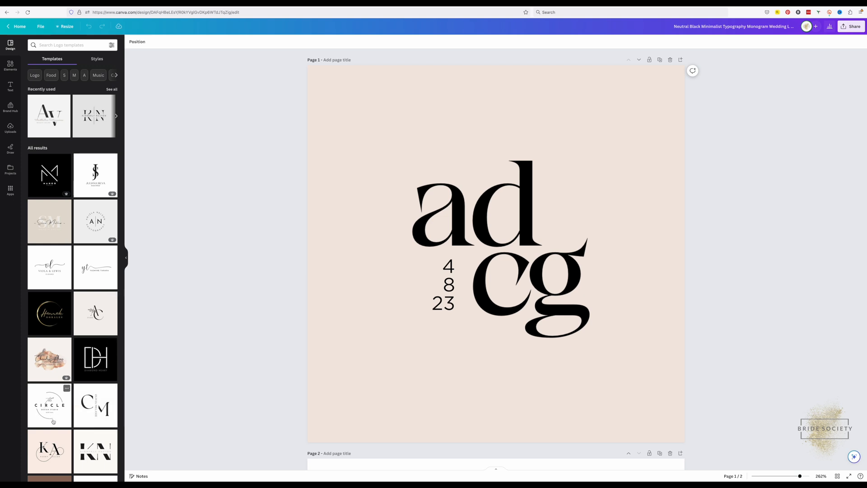
Add a third page after the white monogram page and apply the Simple Modern Circle Design Studio logo template to it.
scroll(302, 394, "down", 1)
scroll(302, 394, "down", 8)
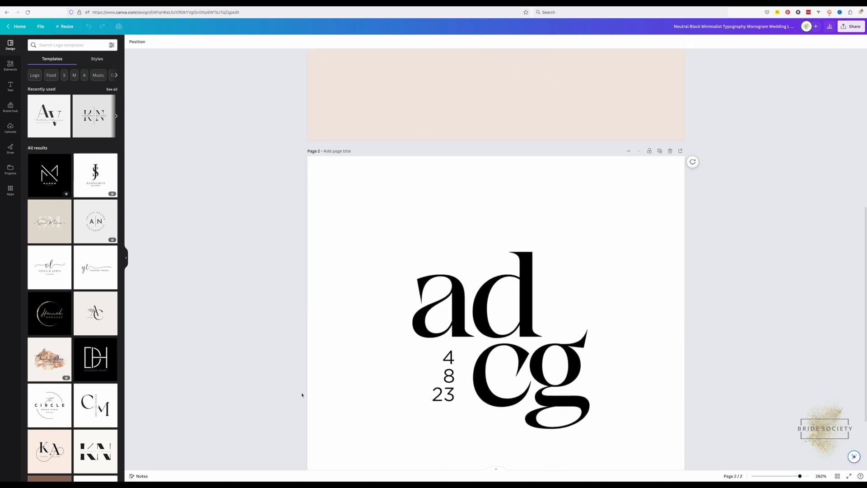
scroll(302, 395, "down", 2)
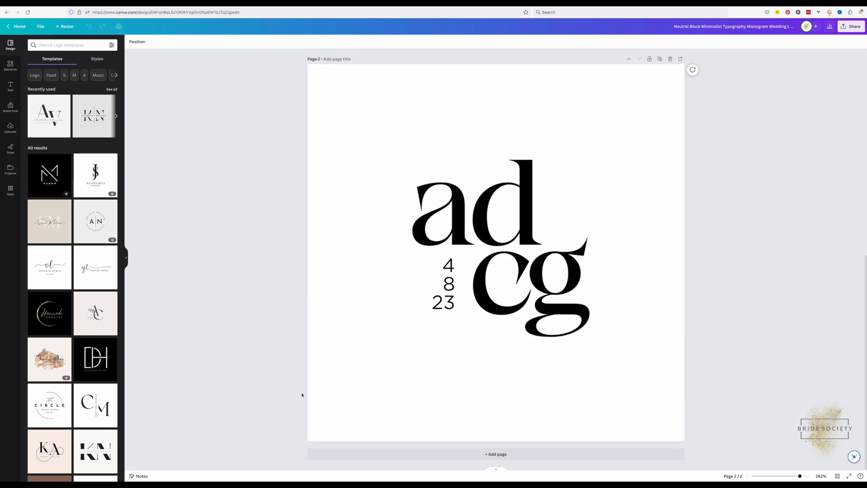
left_click(403, 453)
left_click(47, 405)
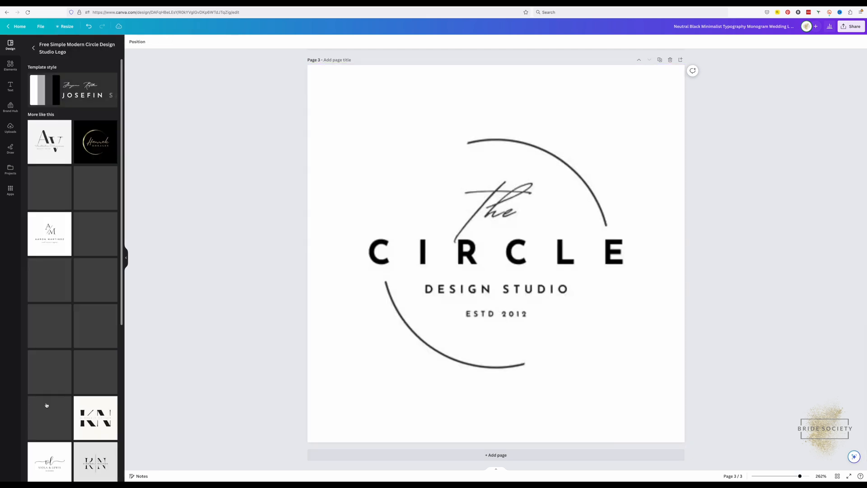
Delete page 2, the white version of the monogram.
scroll(429, 329, "up", 15)
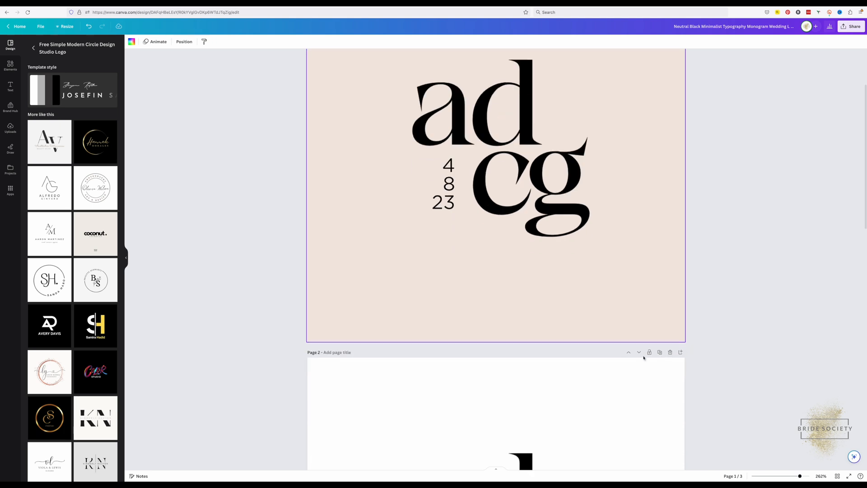
scroll(647, 360, "down", 5)
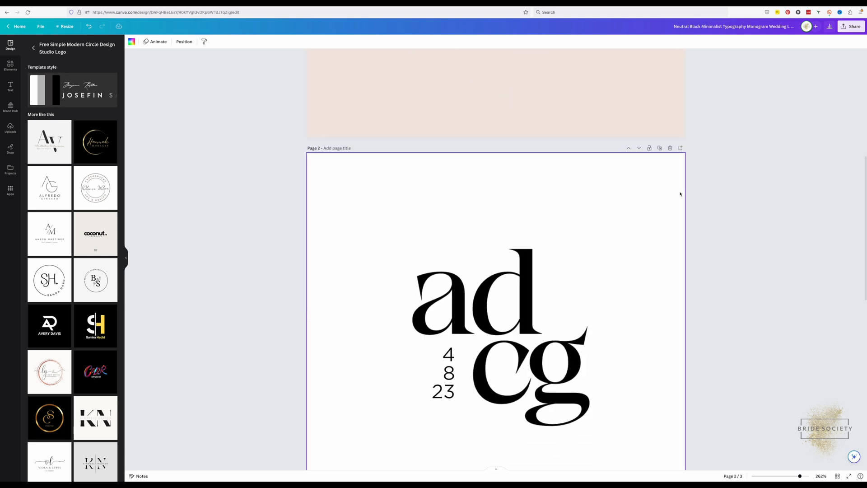
left_click(670, 148)
scroll(671, 149, "up", 4)
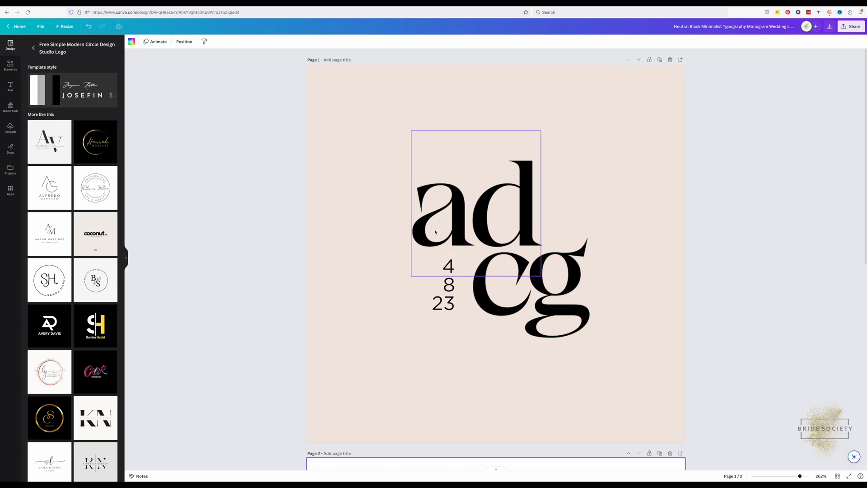
Replace the upper initials "ad" on the beige page with "rs".
left_click(428, 218)
left_click(490, 284)
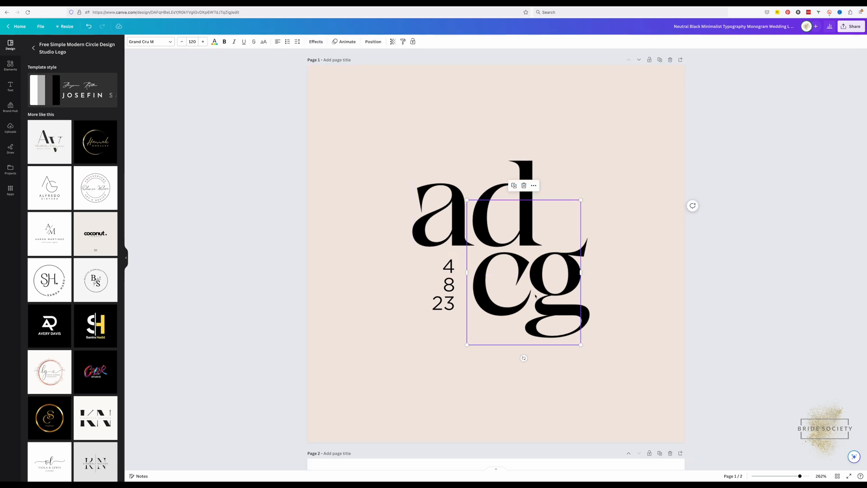
left_click(453, 287)
left_click(442, 210)
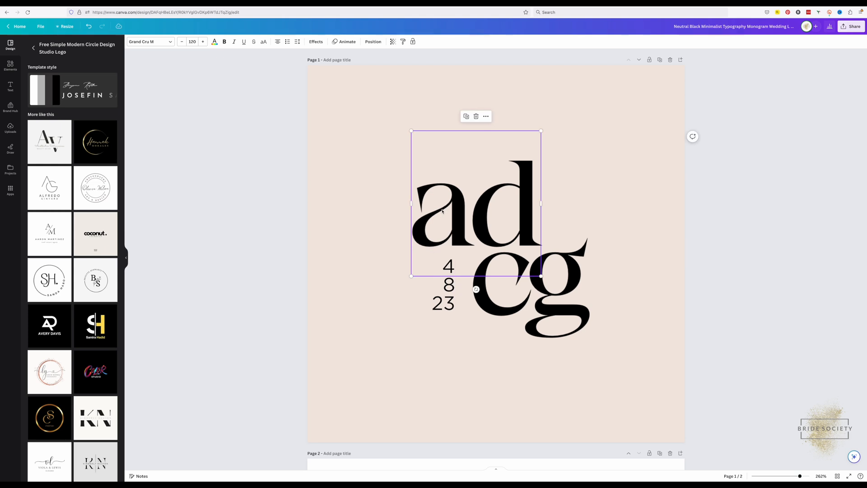
double_click(454, 207)
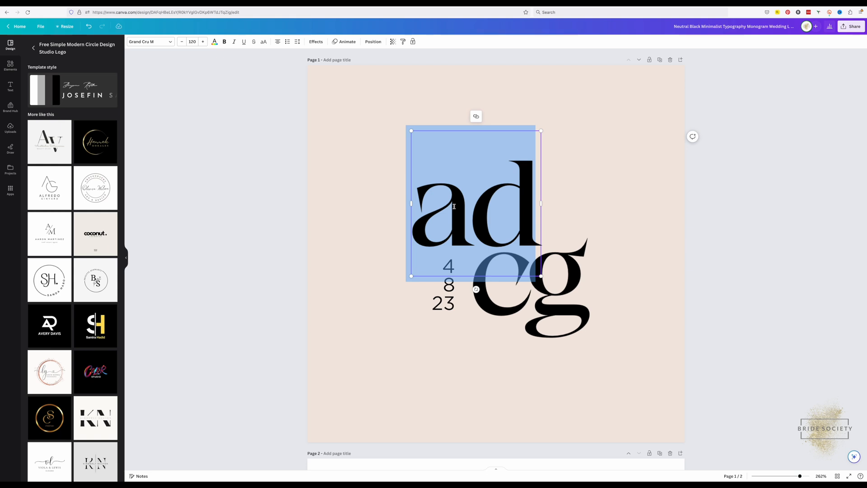
type("rs")
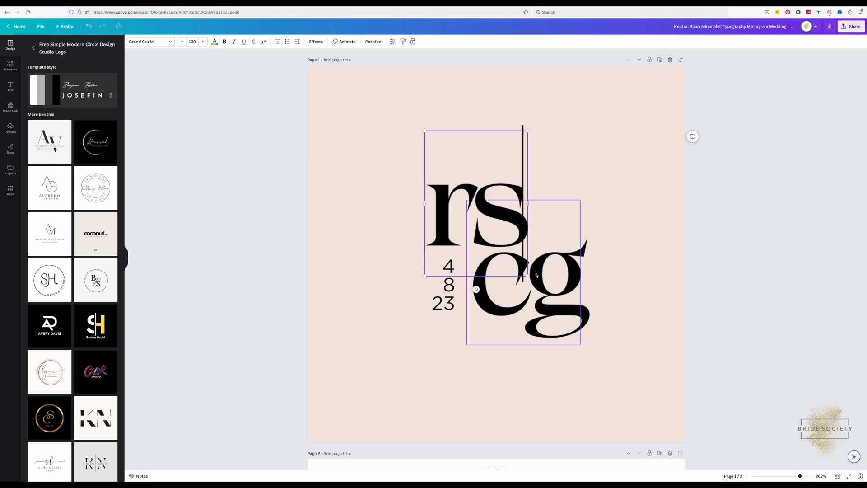
Replace the lower initials "cg" with "jb".
double_click(539, 276)
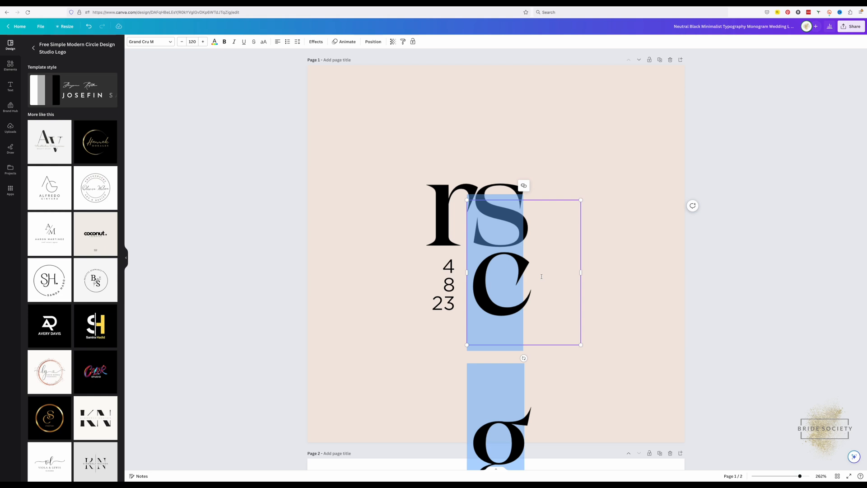
type("jb")
key("Escape")
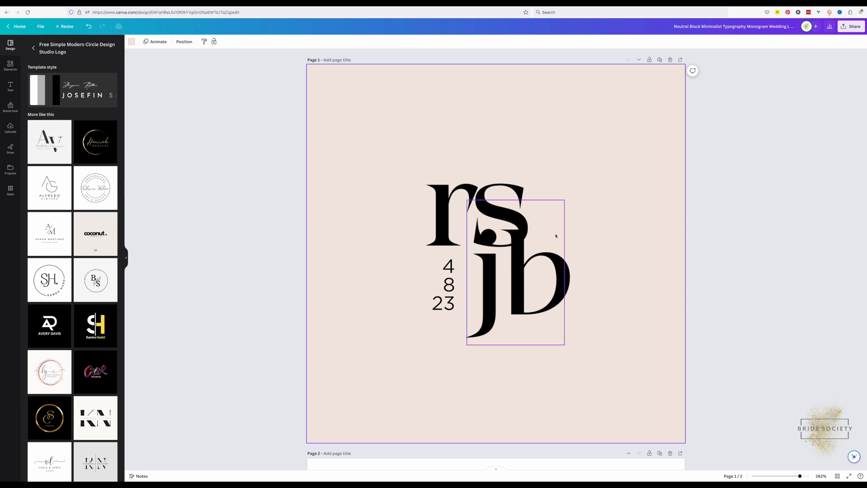
Shift the "rs" initials up and to the left, and nudge "jb" slightly left so the two pairs interlock.
left_click(458, 189)
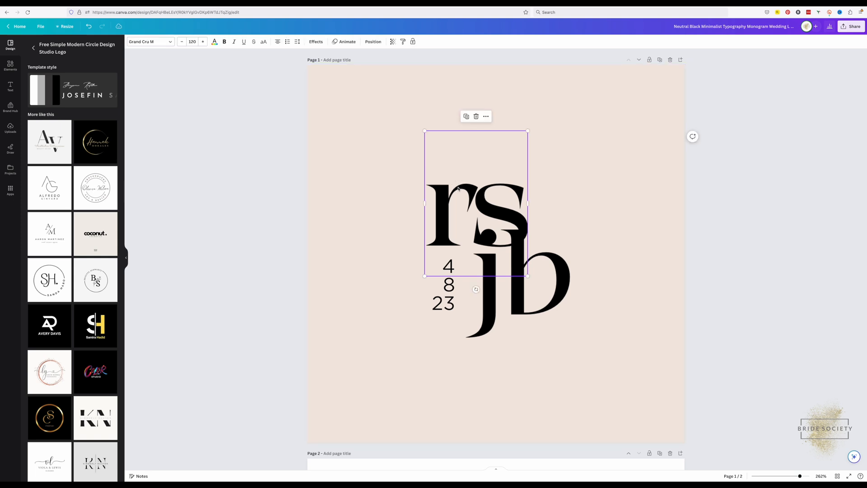
left_click(446, 161)
left_click_drag(446, 161, 419, 153)
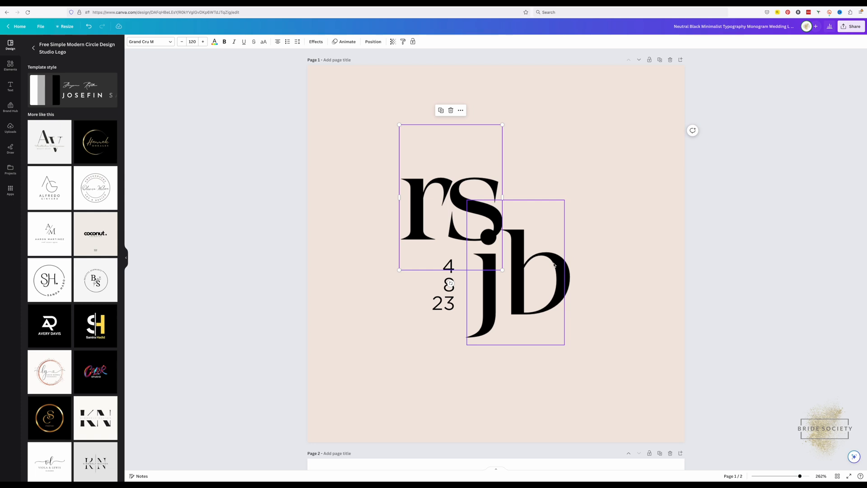
left_click_drag(552, 240, 546, 237)
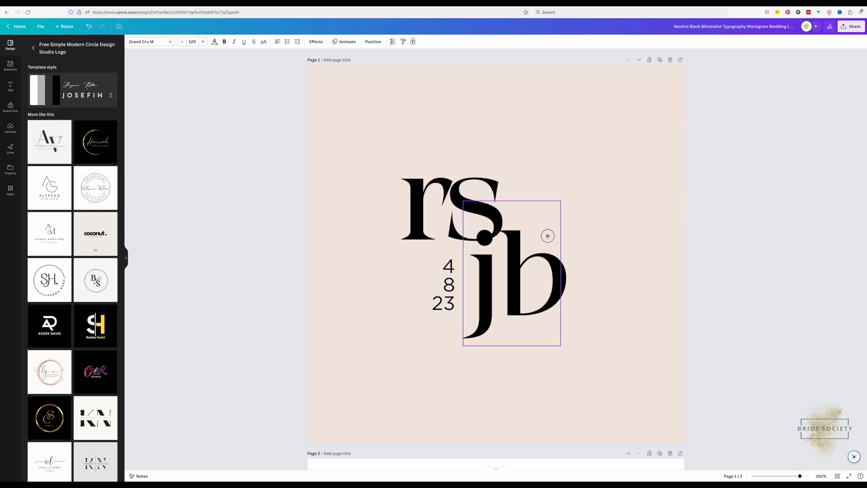
Change the stacked date beside the initials to 17, 5 and 25.
left_click(449, 267)
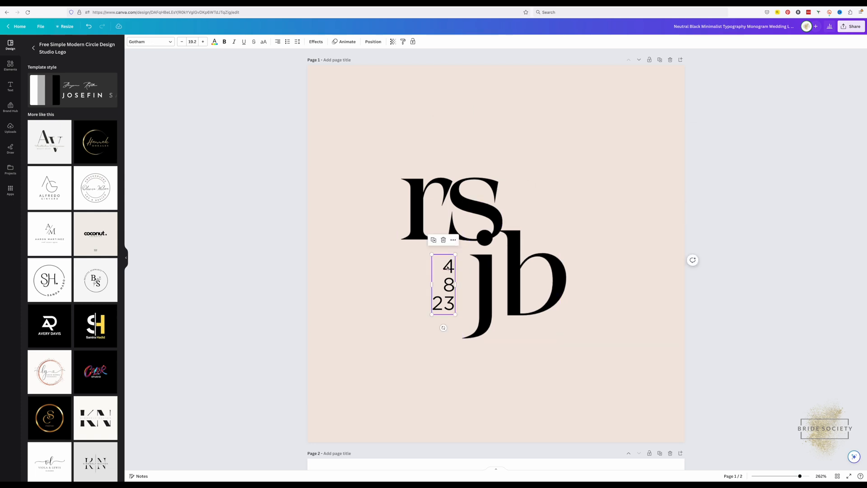
double_click(450, 266)
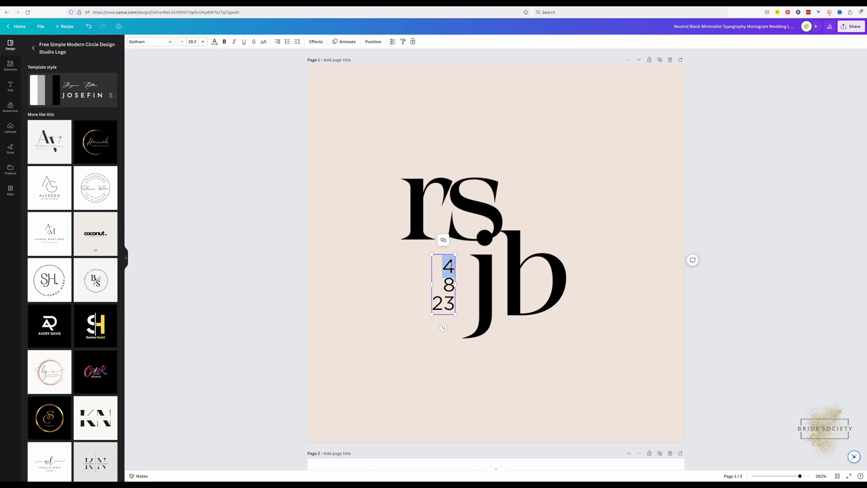
type("17")
double_click(449, 285)
type("5")
double_click(443, 302)
type("25")
left_click(542, 393)
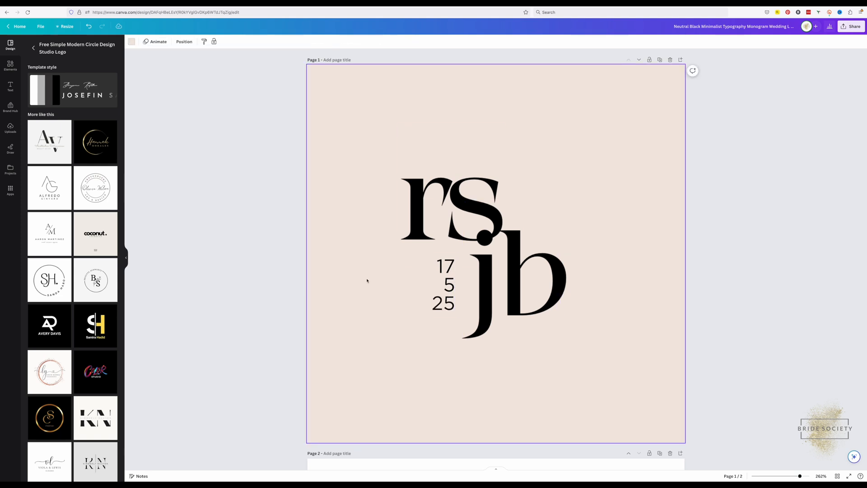
Try a yellow-to-pink gradient and a solid yellow as the page background, and restore the beige document colour.
left_click_drag(373, 261, 367, 156)
left_click(358, 100)
left_click(131, 43)
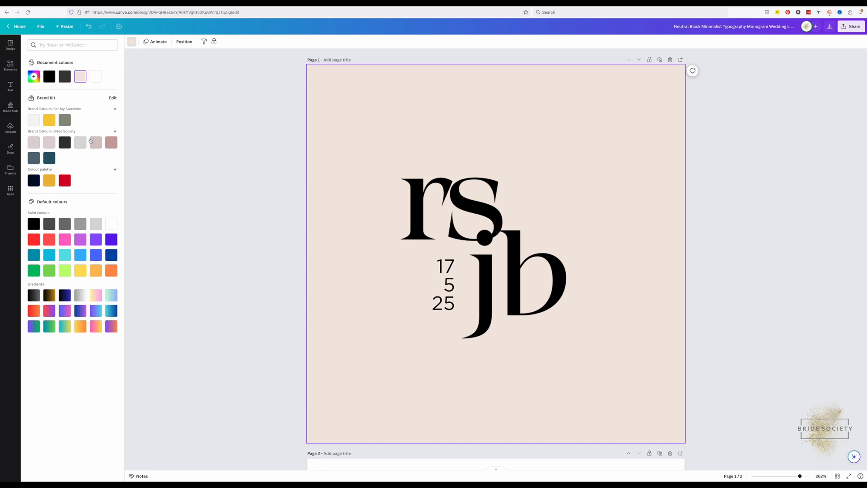
left_click(96, 297)
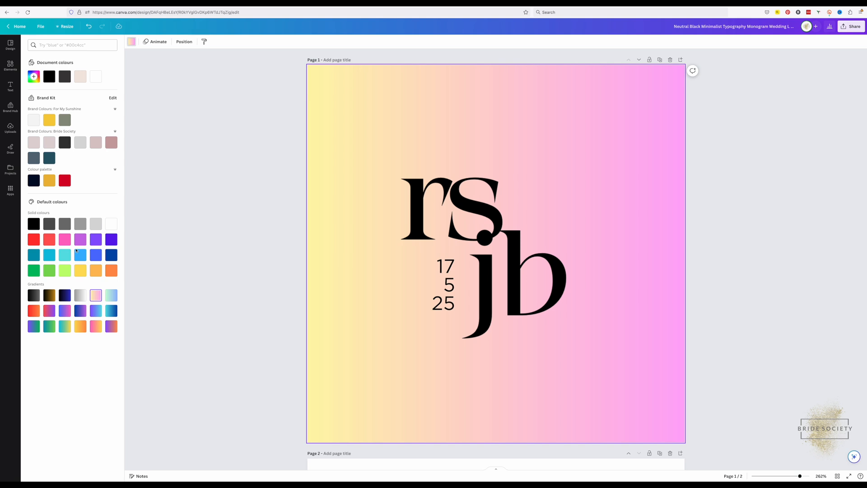
left_click(82, 272)
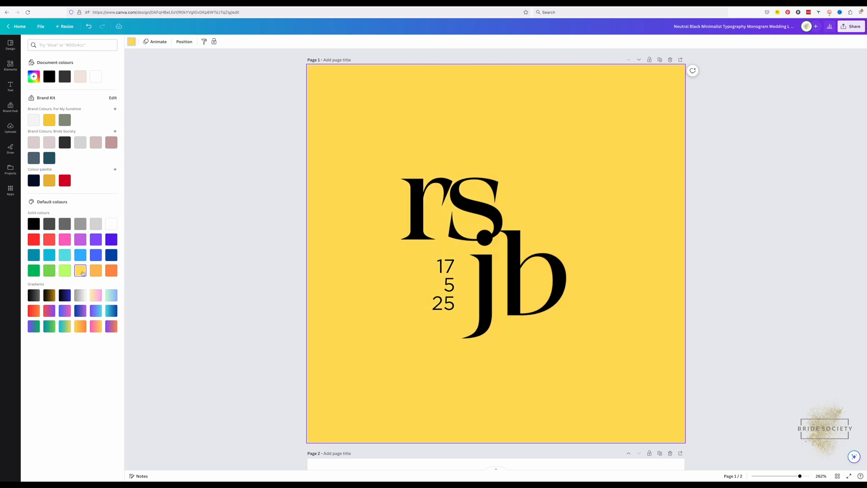
left_click(81, 76)
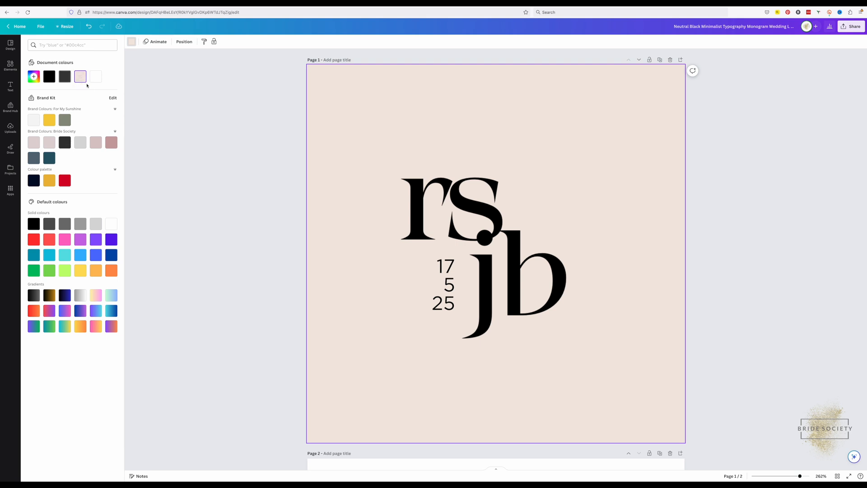
Adjust the beige page background to a slightly darker, greyer custom shade, #ECE2DC.
mouse_move(80, 78)
left_click(81, 77)
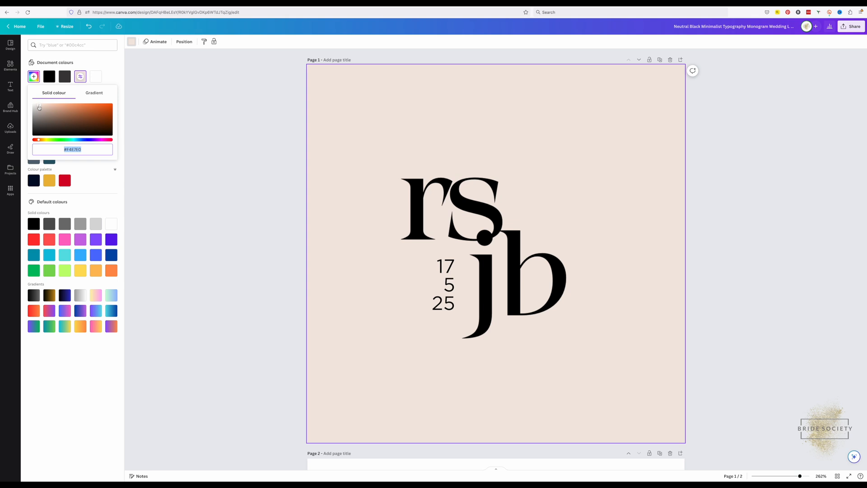
mouse_move(39, 107)
left_mouse_down()
mouse_move(32, 112)
mouse_move(38, 107)
left_mouse_up()
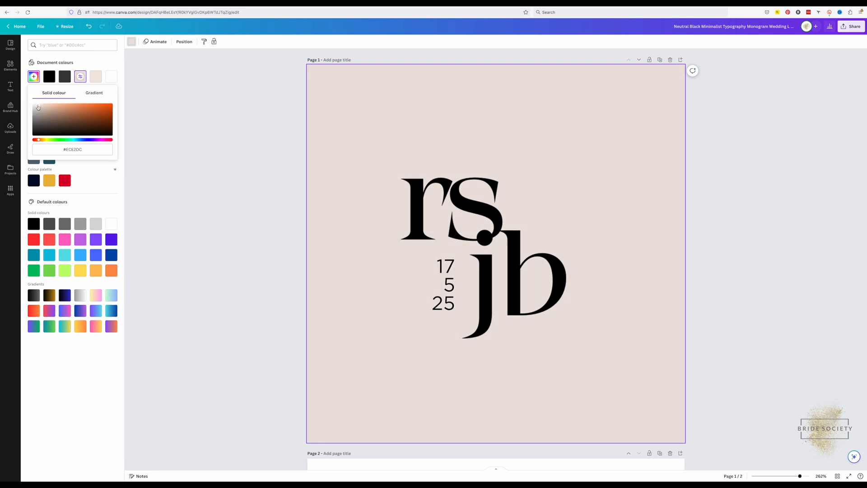
left_click(185, 181)
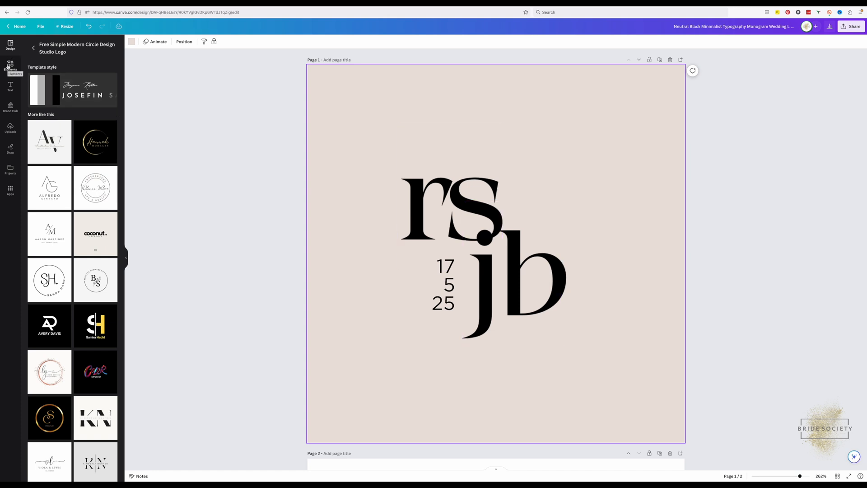
Search the elements library for "floral outline" and show all the matching graphics.
left_click(8, 66)
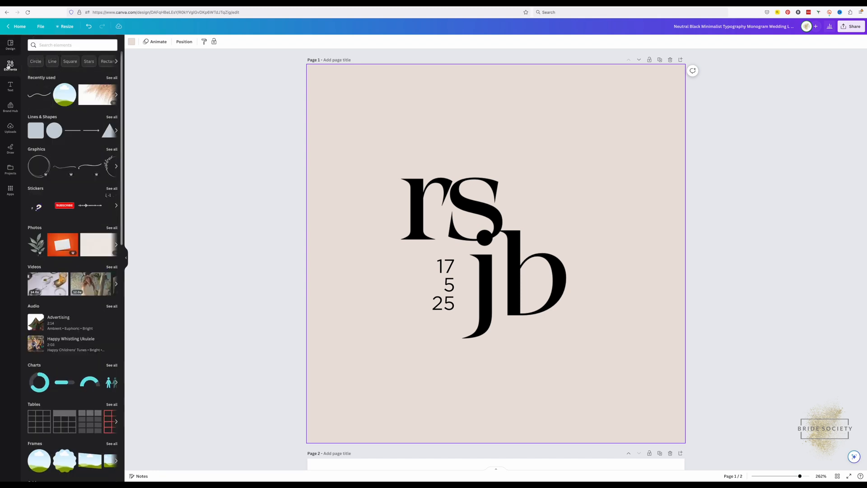
left_click(66, 45)
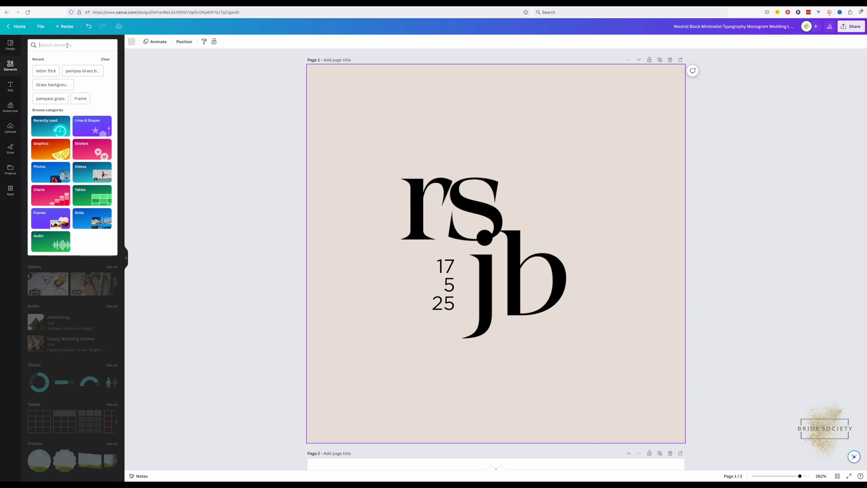
type("flor")
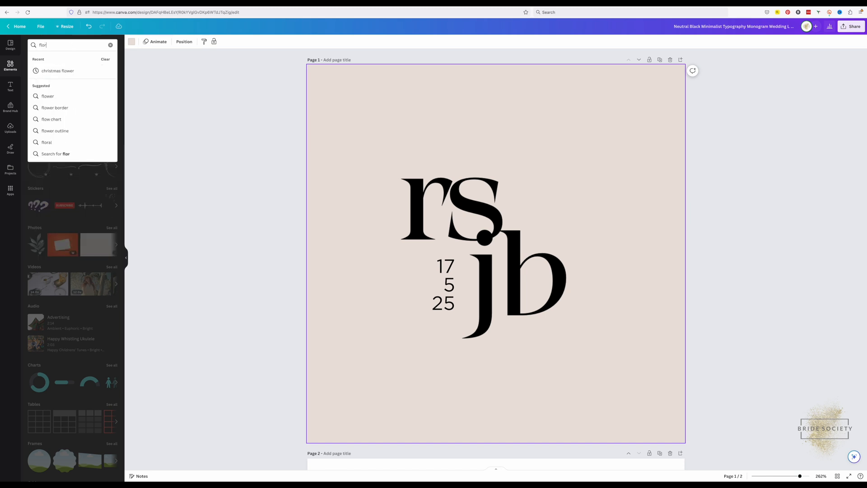
type("al outline")
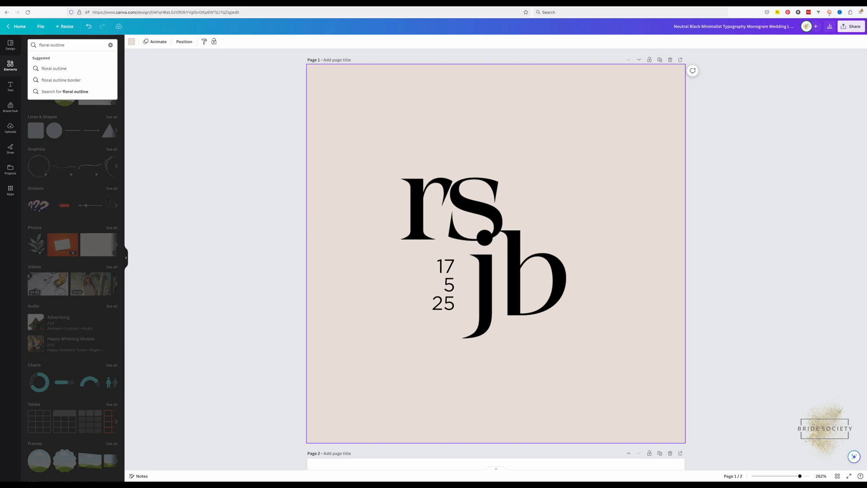
left_click(54, 68)
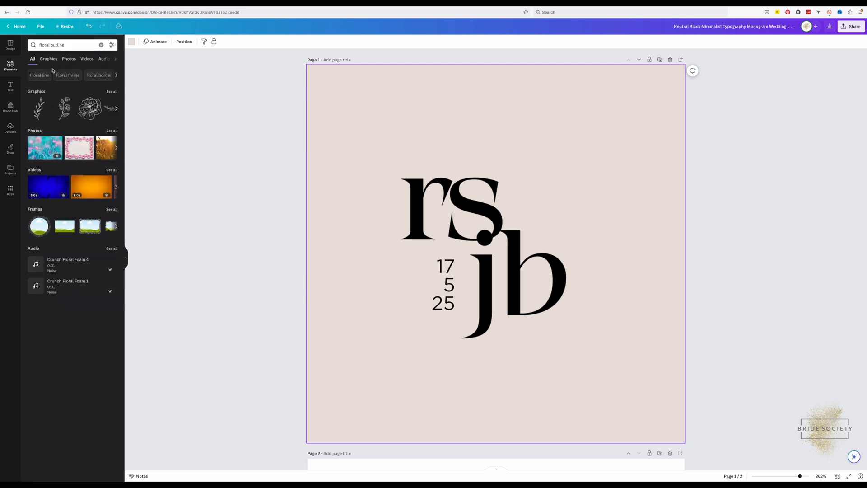
left_click(112, 92)
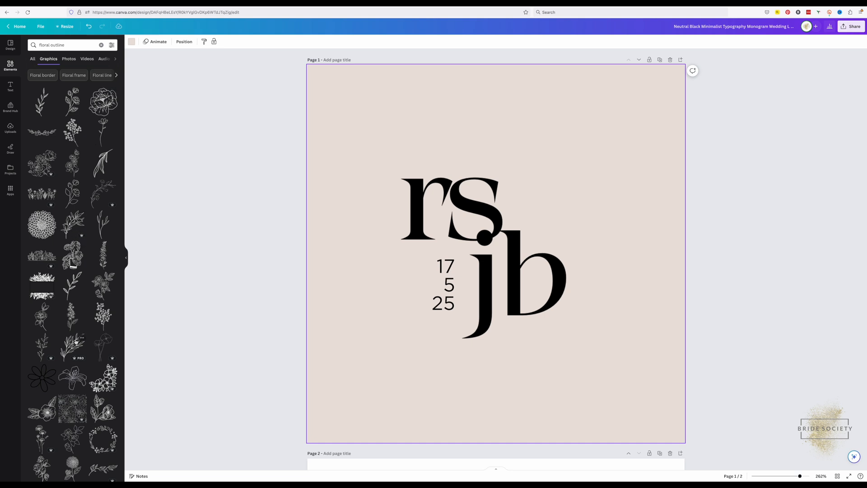
Add the slender leafy branch outline to the page and place it beside the stacked date, below the "rs" initials.
left_click(102, 225)
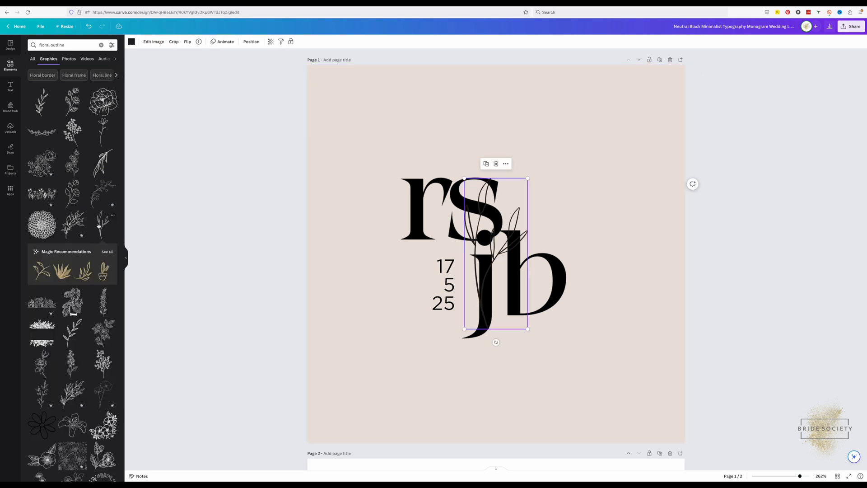
left_click(519, 201)
left_click_drag(519, 201, 428, 237)
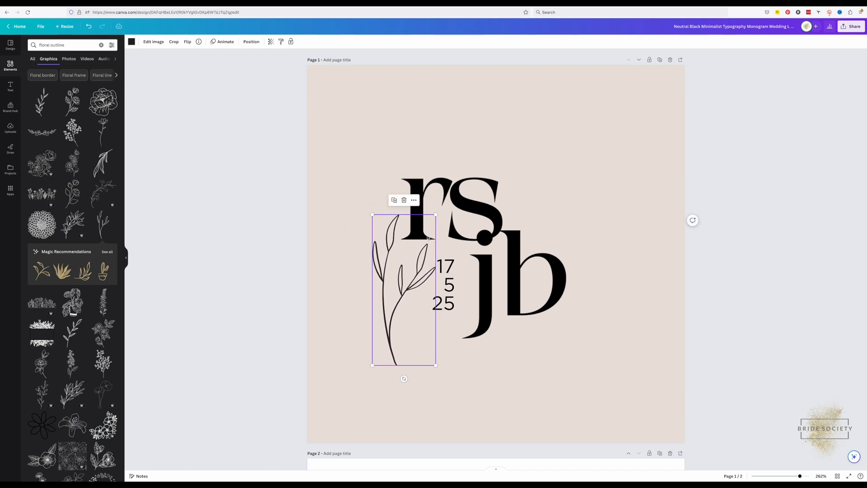
left_click(458, 384)
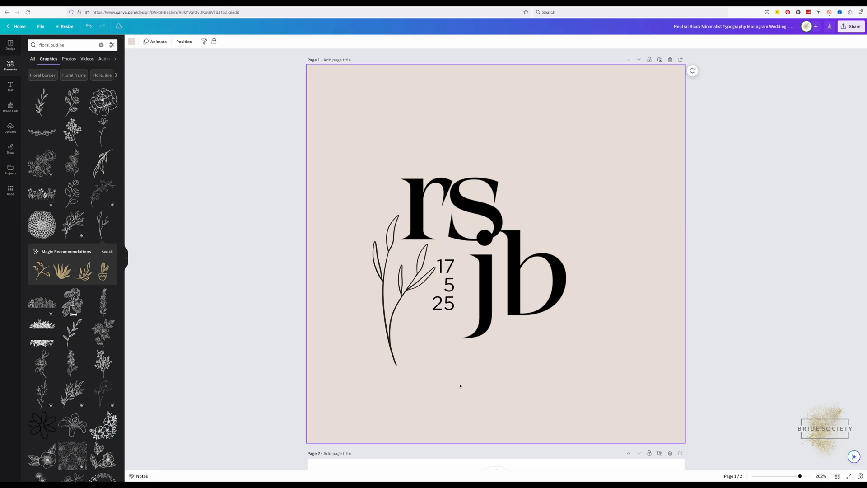
Tilt the branch counterclockwise to about -27° and recolour it with the grey-green brand colour.
left_click(395, 320)
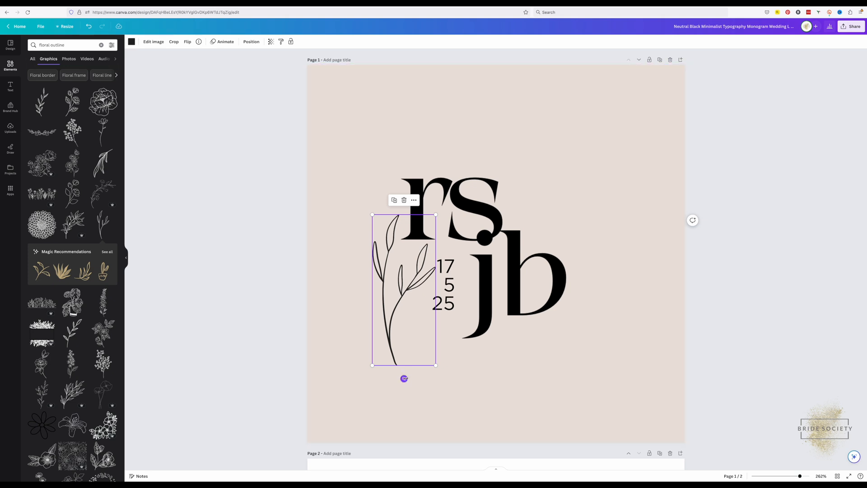
left_click_drag(404, 378, 434, 321)
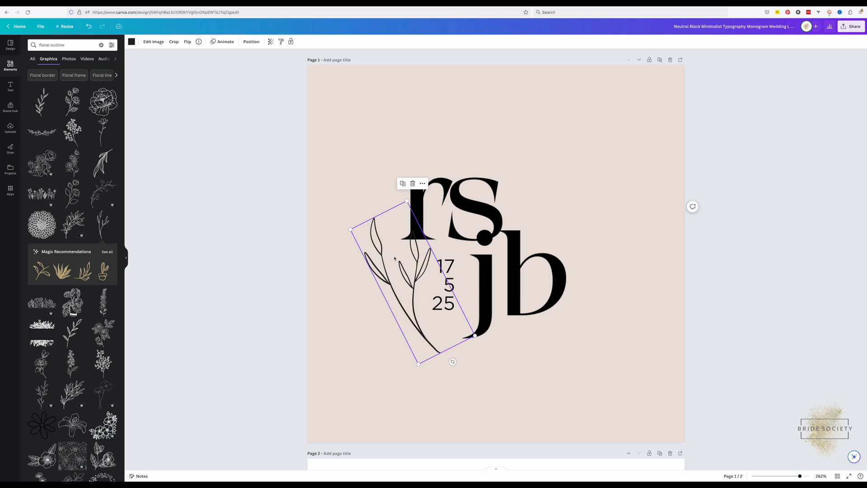
left_click(131, 41)
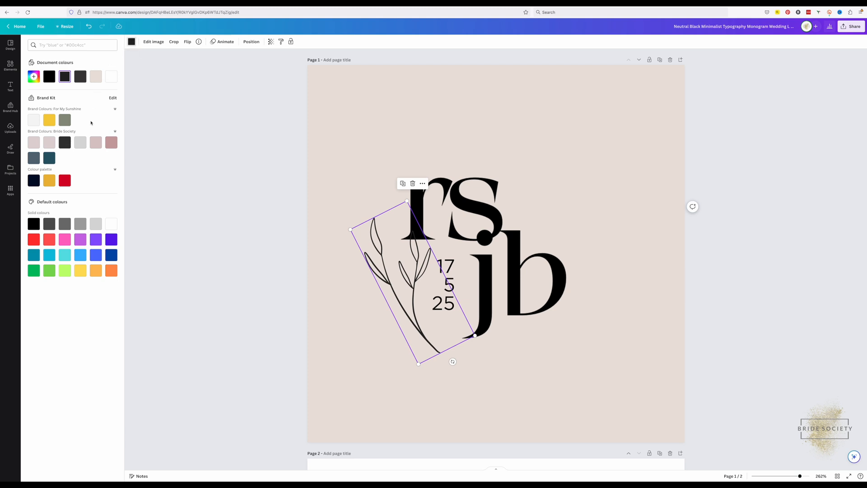
left_click(67, 121)
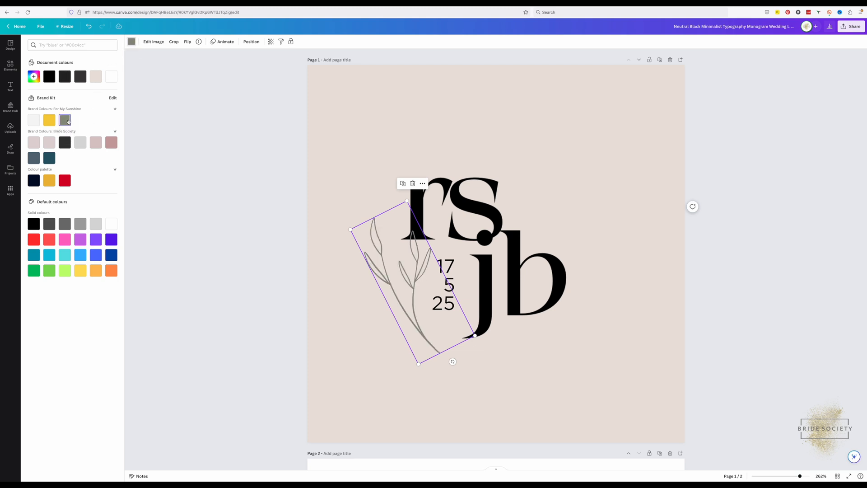
left_click(347, 350)
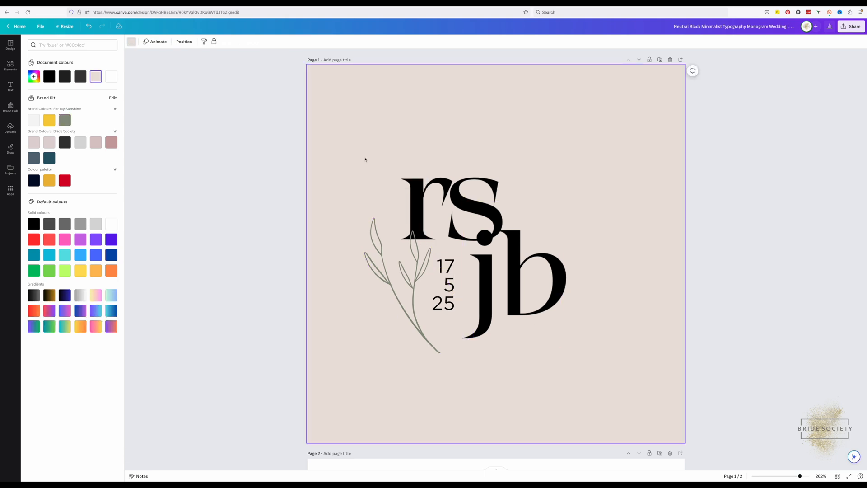
Group all the monogram elements to shift them right towards the page centre, and ungroup them again.
left_click(340, 117)
left_click_drag(340, 118, 611, 382)
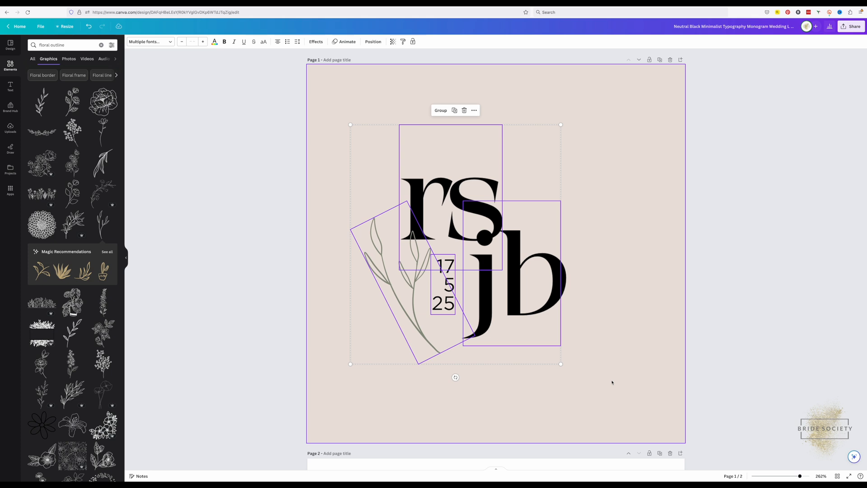
left_click(439, 111)
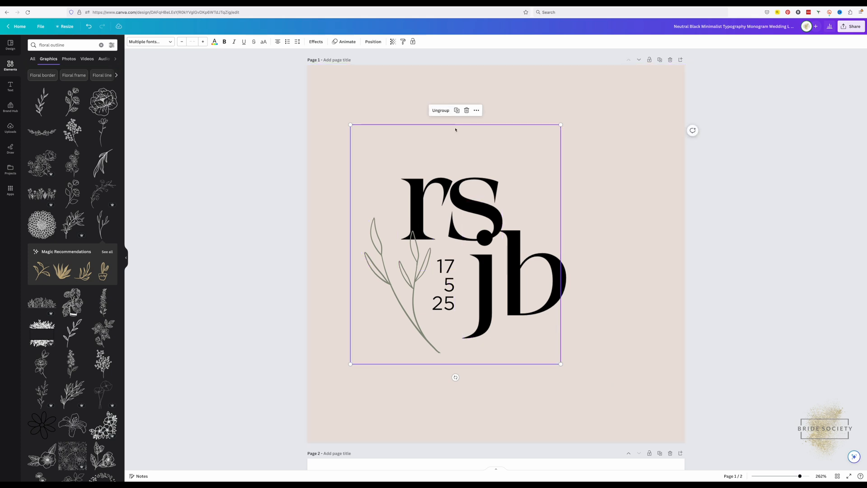
left_click_drag(461, 132, 487, 131)
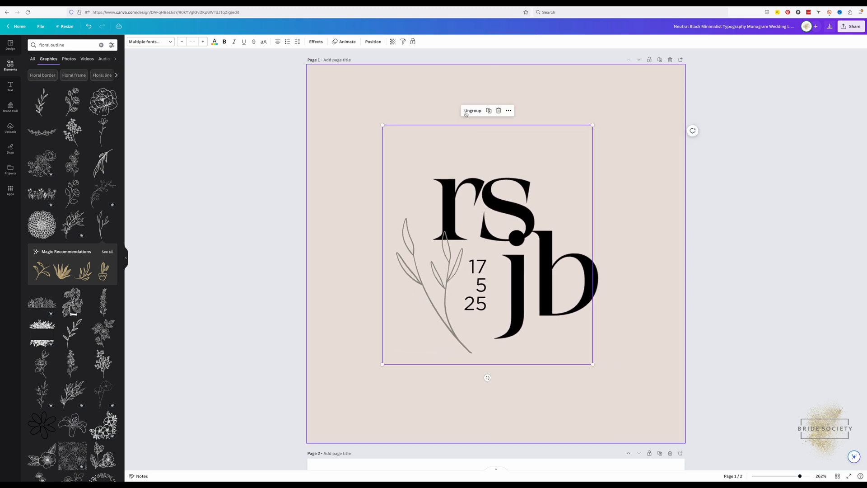
left_click(469, 112)
left_click(362, 210)
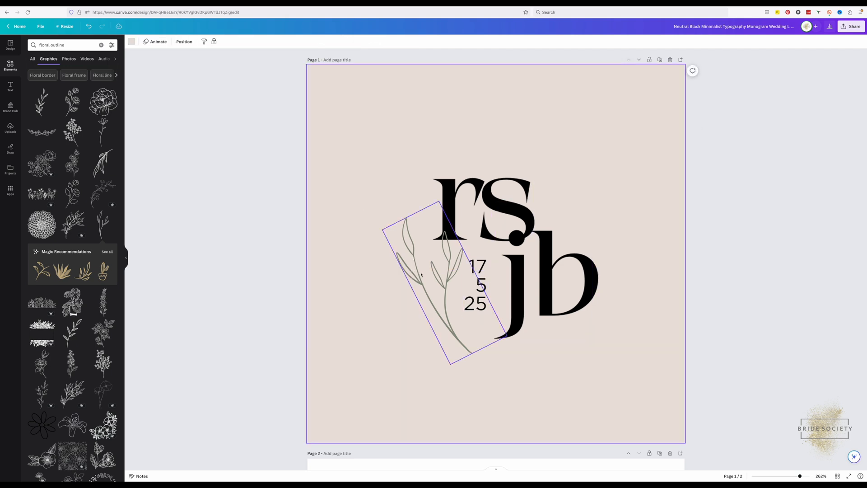
Send the branch to the back, behind the lettering, and reposition it so its leaves overlap the date.
left_click_drag(423, 251, 420, 243)
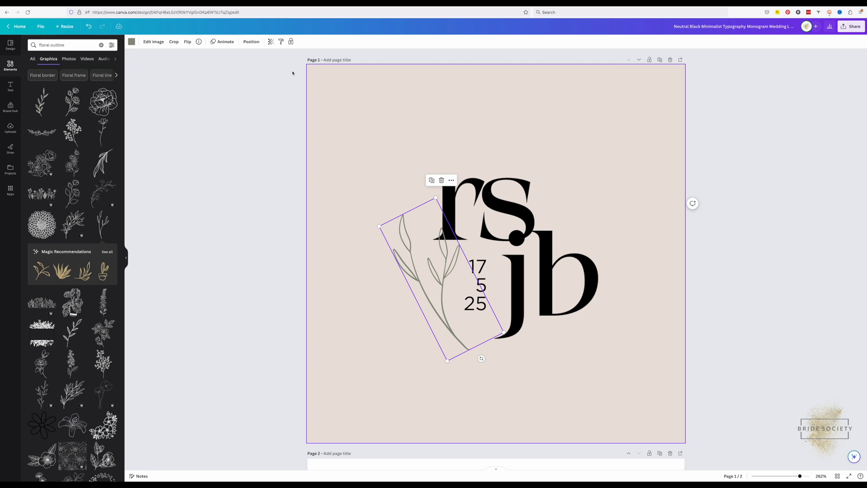
left_click(247, 43)
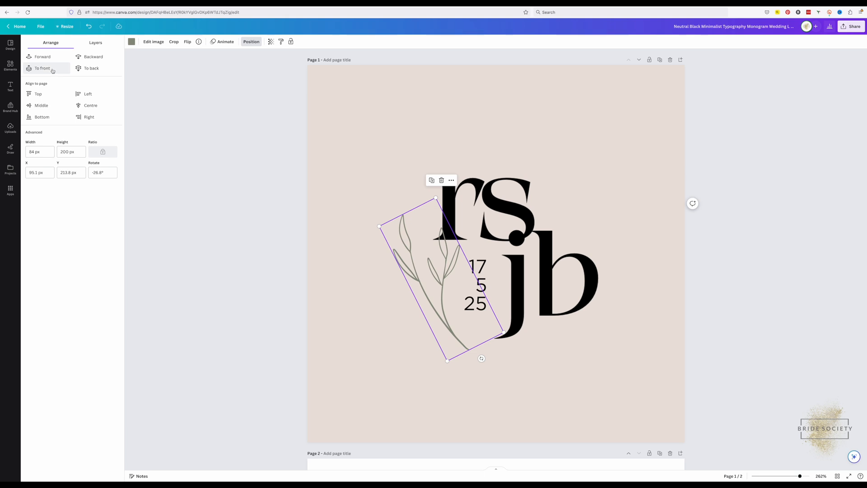
left_click(101, 70)
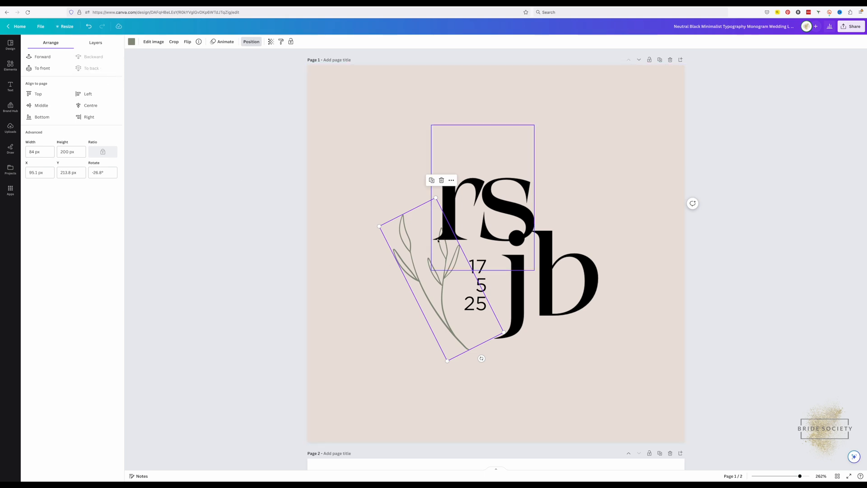
left_click(361, 338)
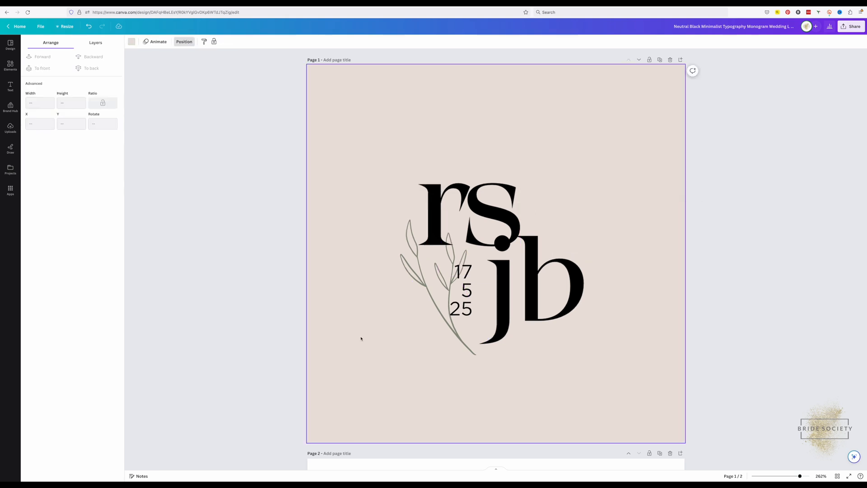
Change the stacked date's text colour to white.
left_click(469, 277)
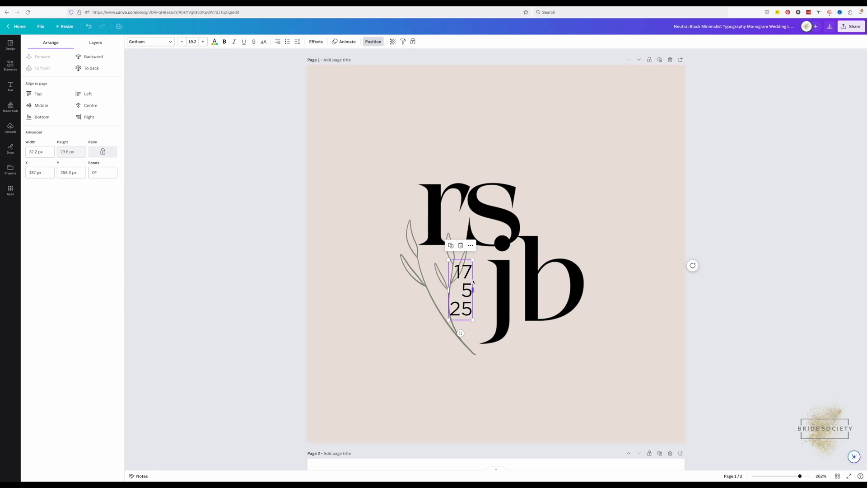
left_click(215, 43)
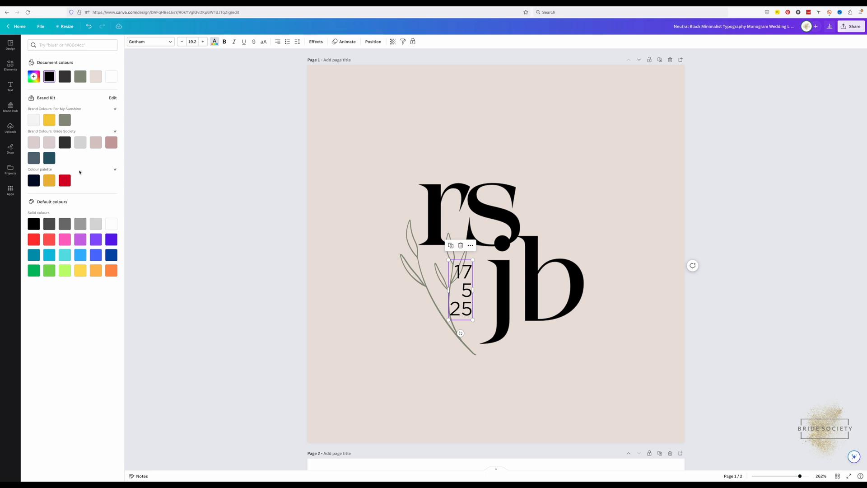
left_click(112, 77)
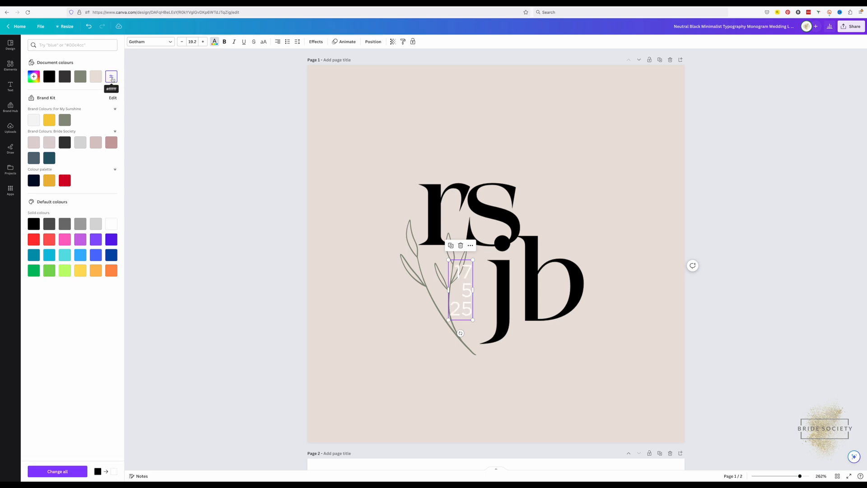
left_click(373, 195)
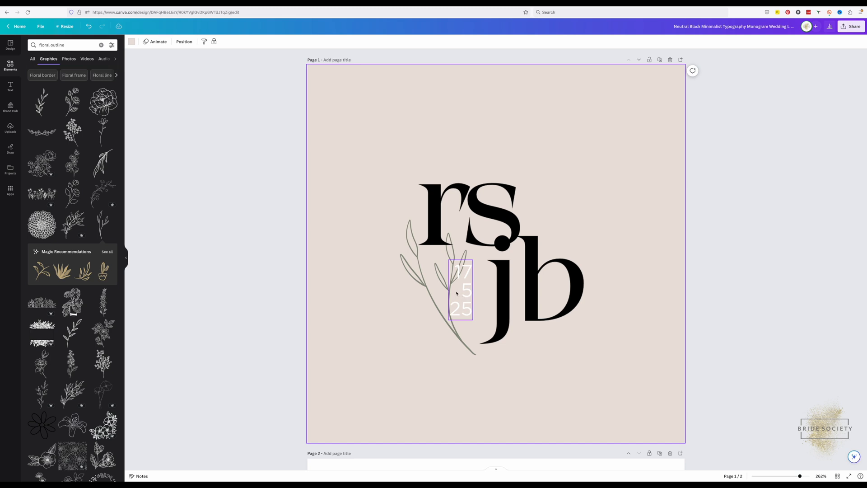
Apply the Lift text effect to the date, and compare the look by undoing and redoing it.
left_click(456, 293)
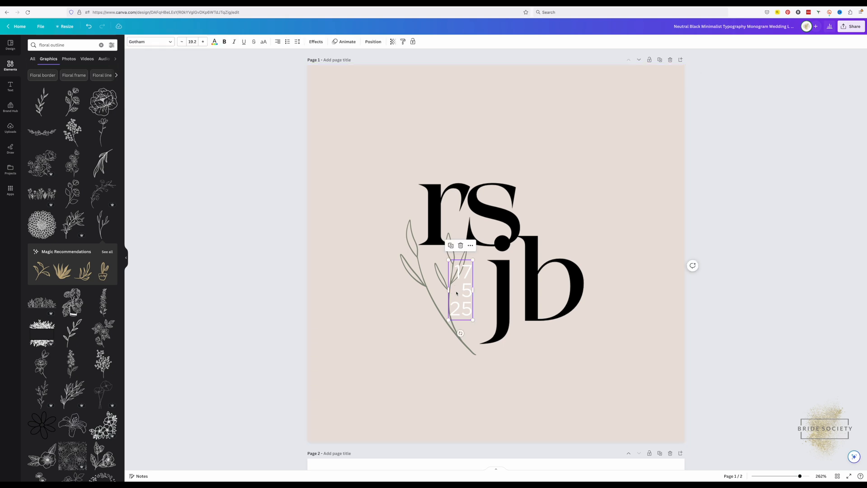
left_click(319, 43)
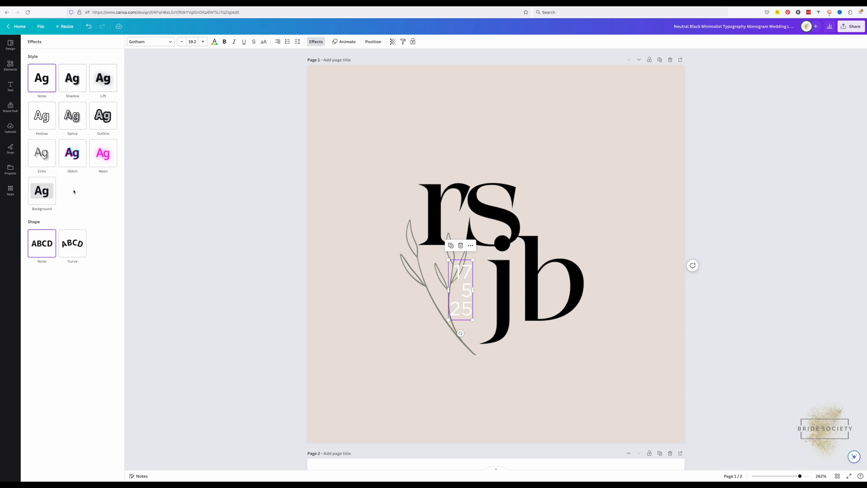
left_click(100, 86)
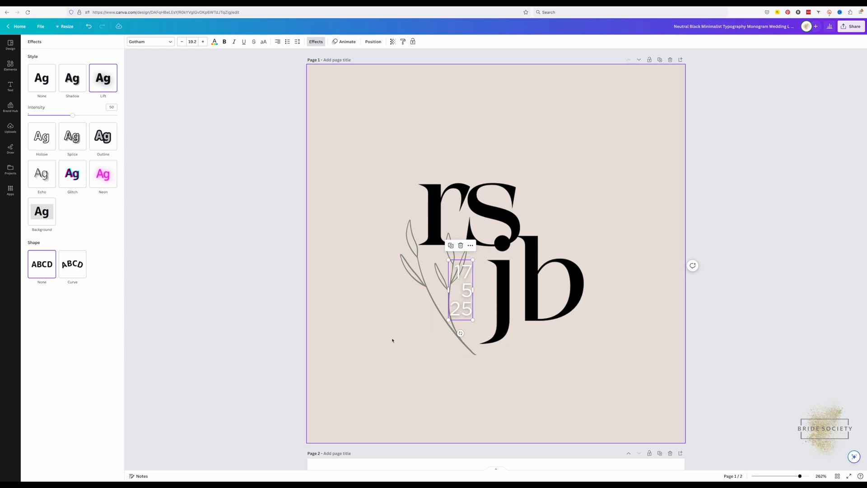
left_click(378, 347)
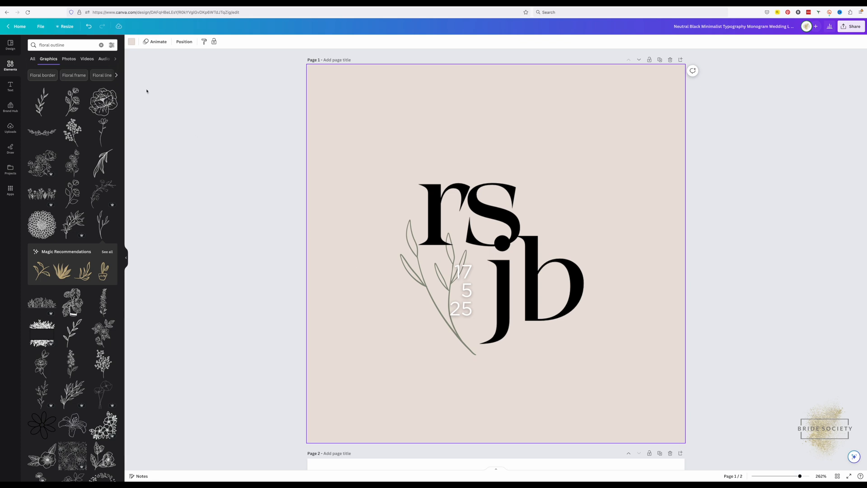
left_click(89, 27)
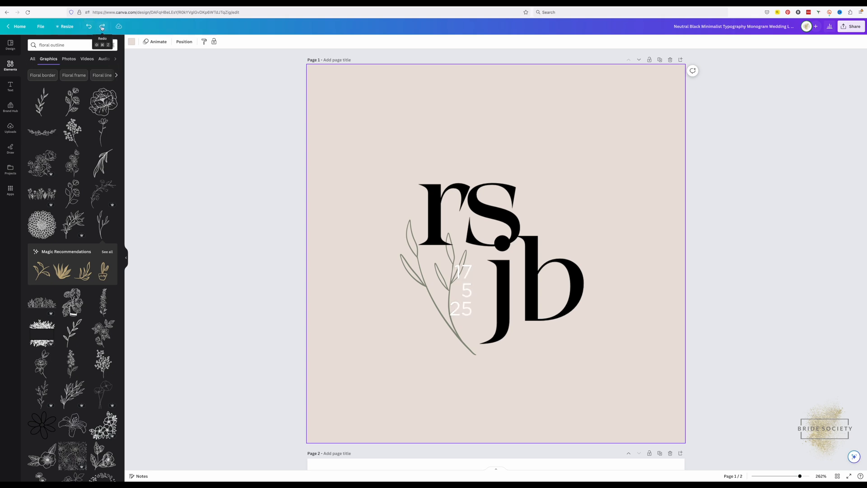
left_click(101, 28)
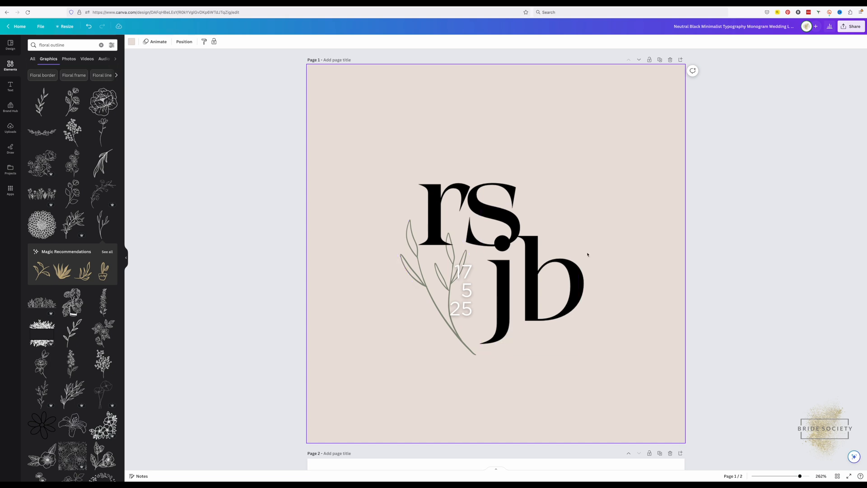
Review the design's download options, including the available file types and the page selection, and leave them without exporting.
left_click(850, 29)
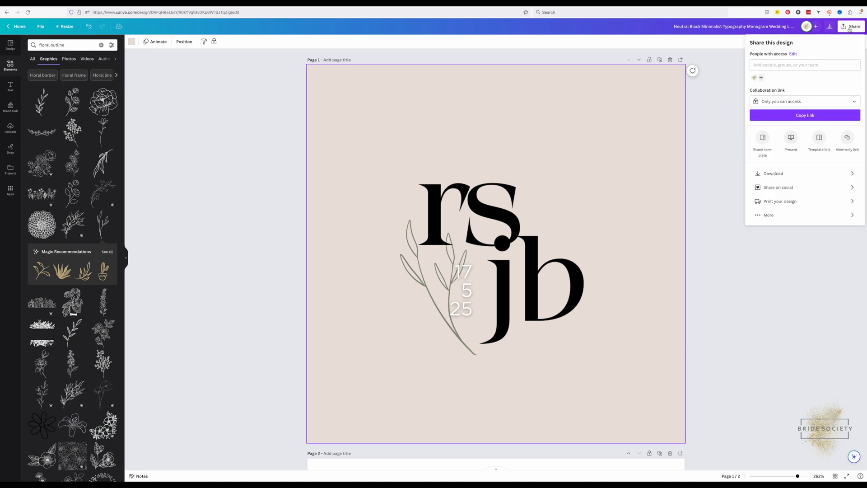
left_click(769, 174)
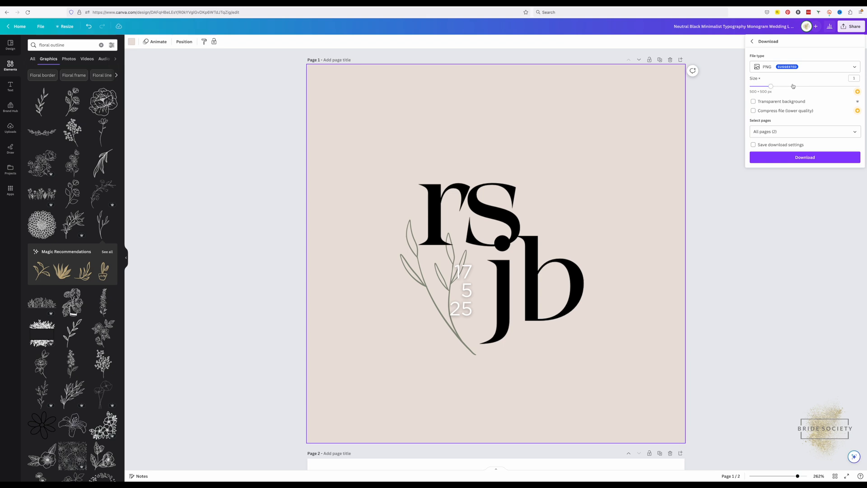
left_click(817, 70)
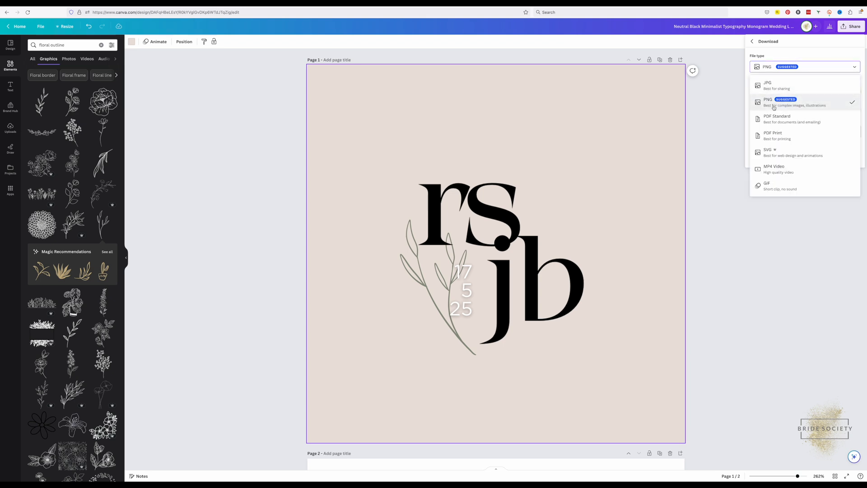
left_click(810, 68)
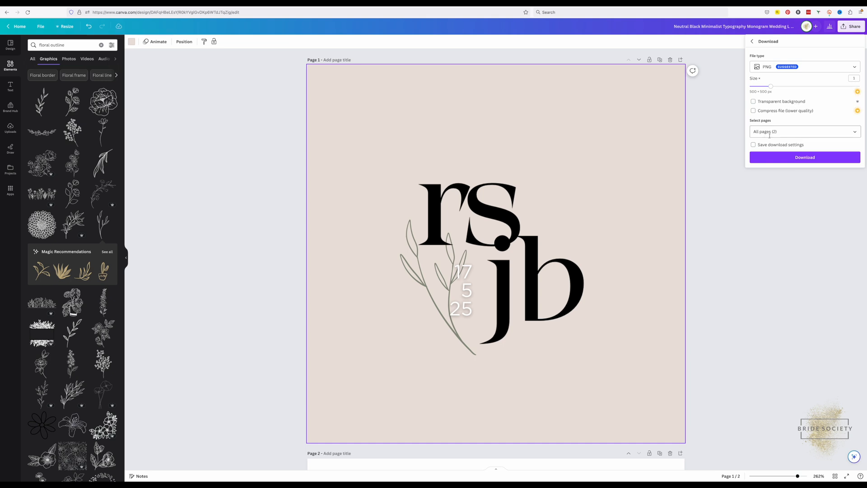
left_click(803, 134)
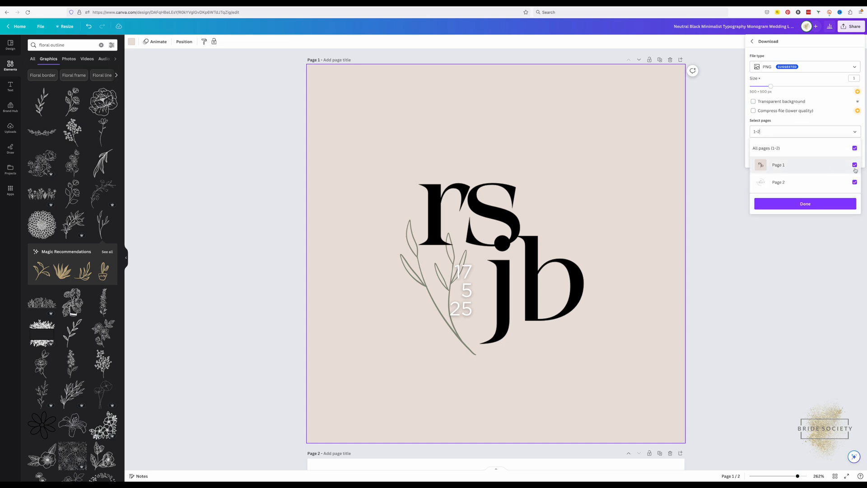
left_click(827, 127)
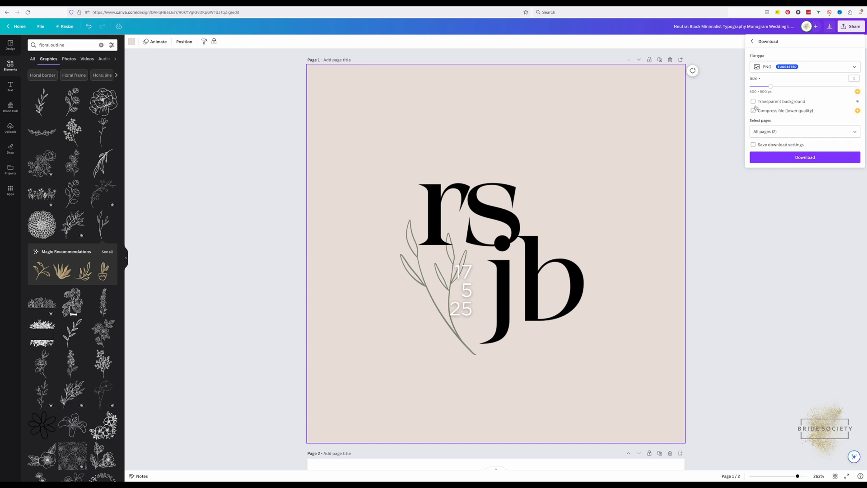
left_click(613, 160)
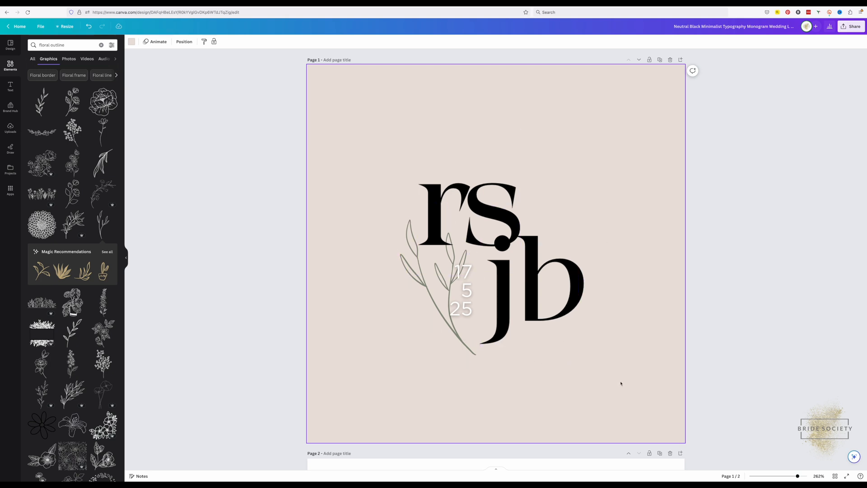
Copy the broken circle outline from the Circle Design Studio logo on page 2 onto the monogram on page 1.
scroll(402, 373, "down", 7)
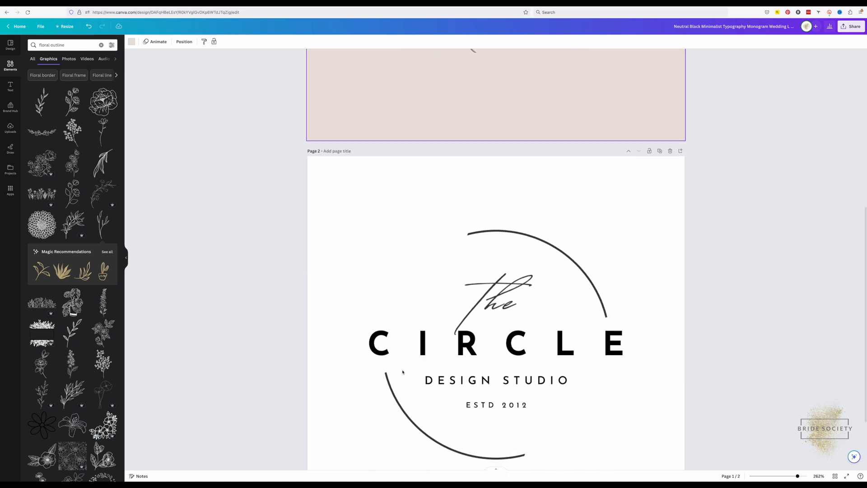
scroll(402, 372, "down", 1)
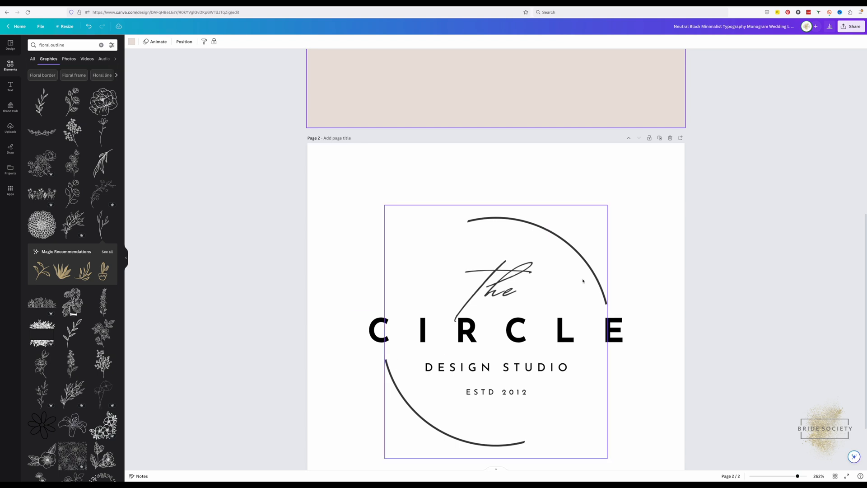
scroll(457, 412, "down", 2)
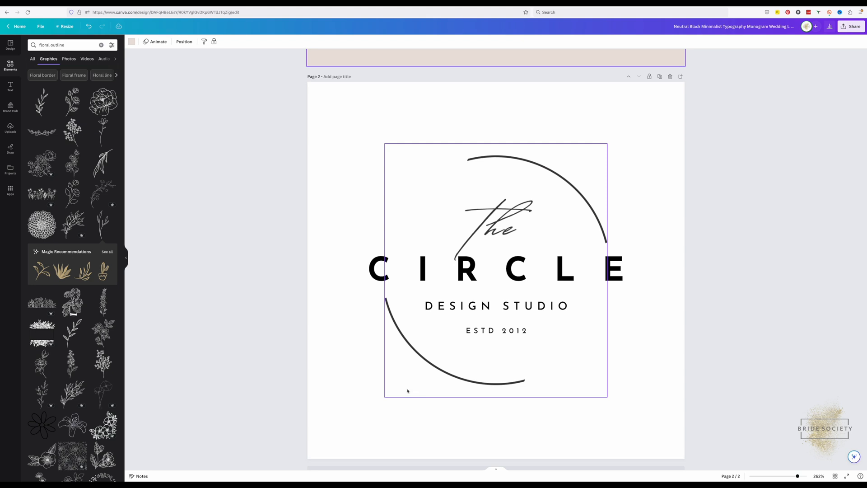
left_click(14, 45)
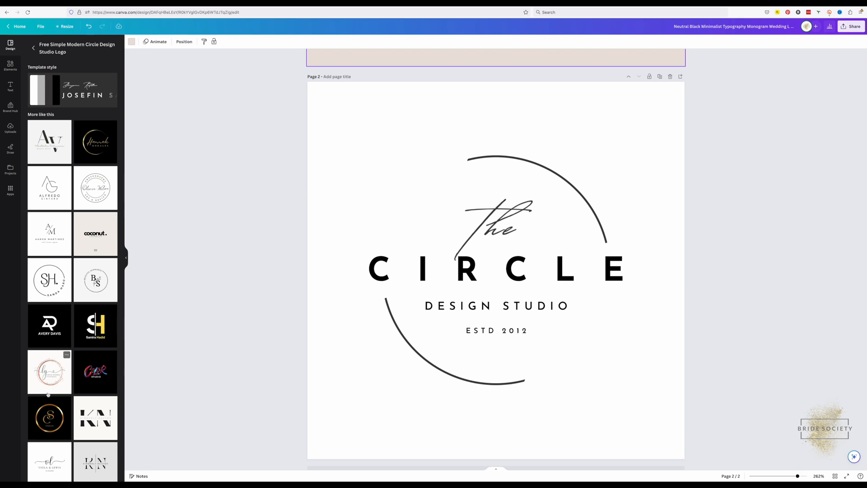
left_click(580, 161)
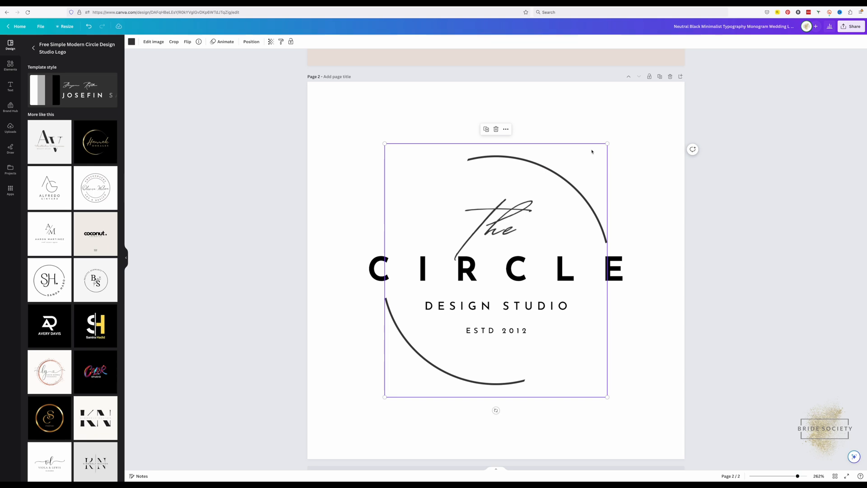
scroll(591, 154, "up", 6)
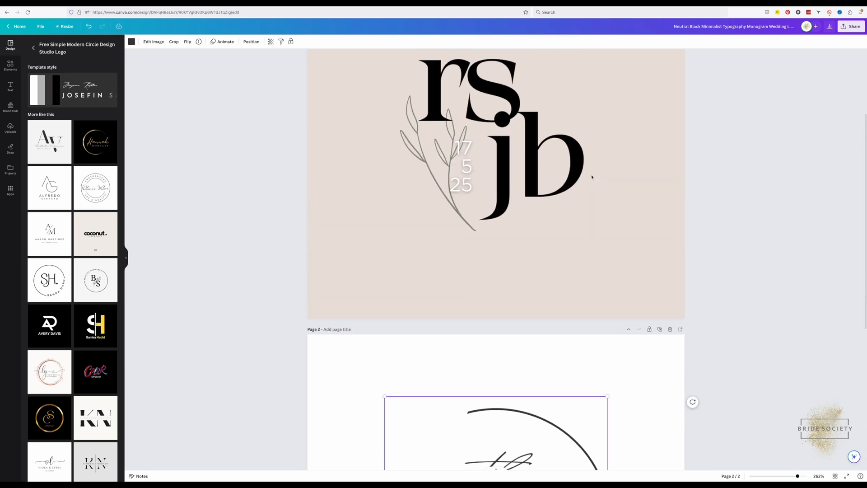
scroll(592, 177, "up", 3)
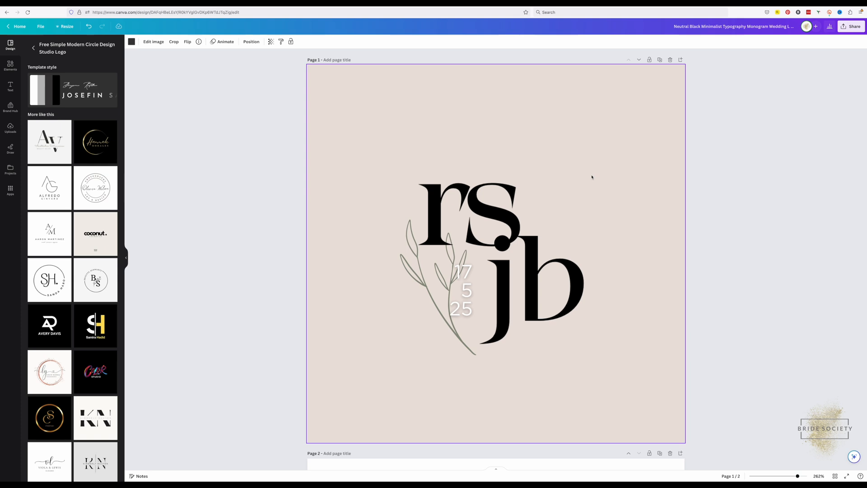
key("ctrl+v")
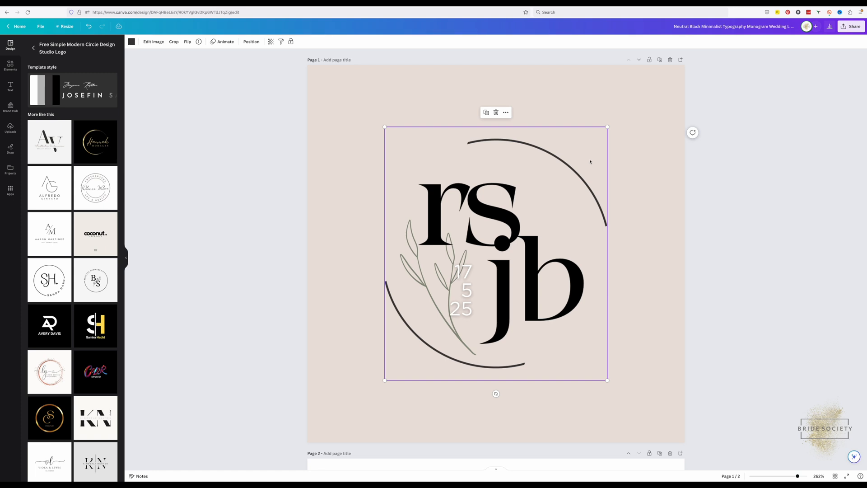
Recolour the circle outline on page 1 with the same sage green document colour as the branch, trying white along the way.
left_click(131, 43)
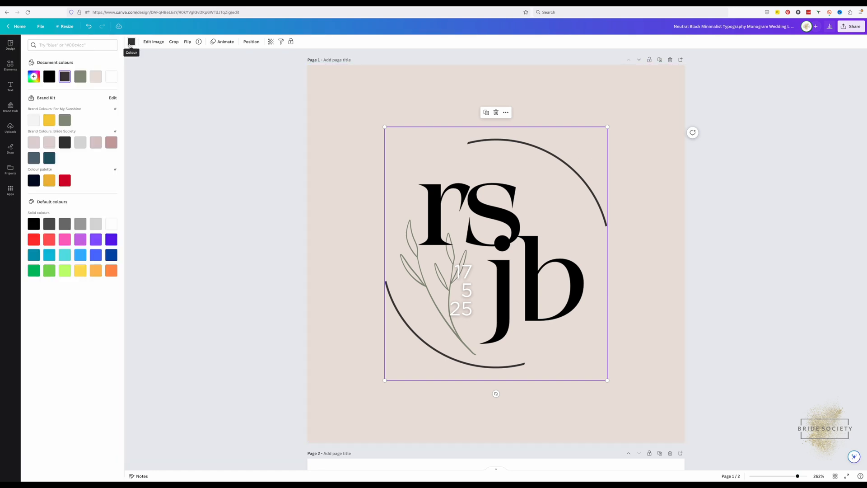
left_click(80, 77)
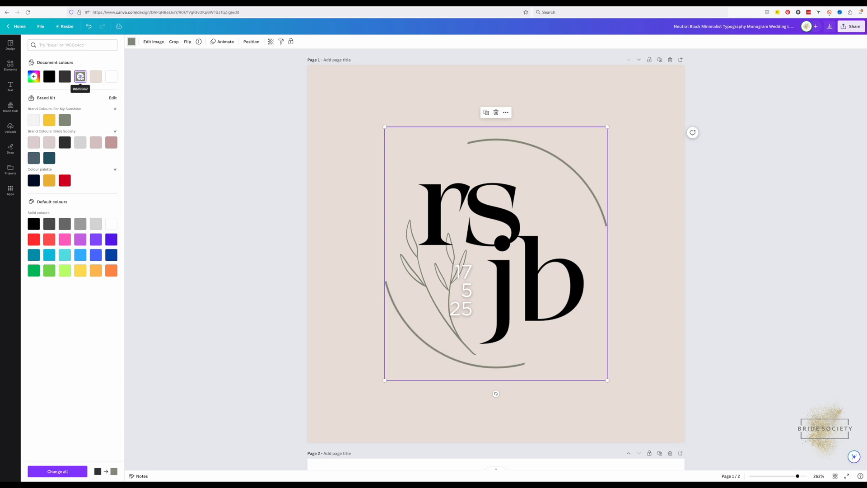
left_click(111, 77)
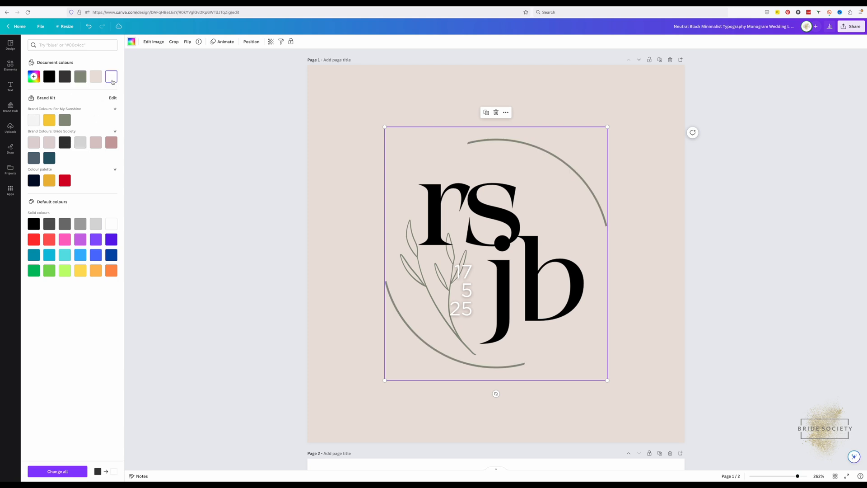
left_click(81, 77)
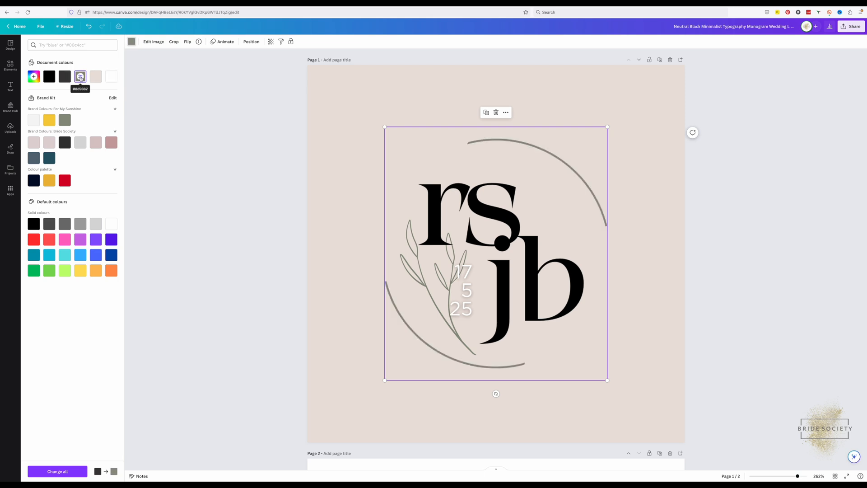
left_click(375, 257)
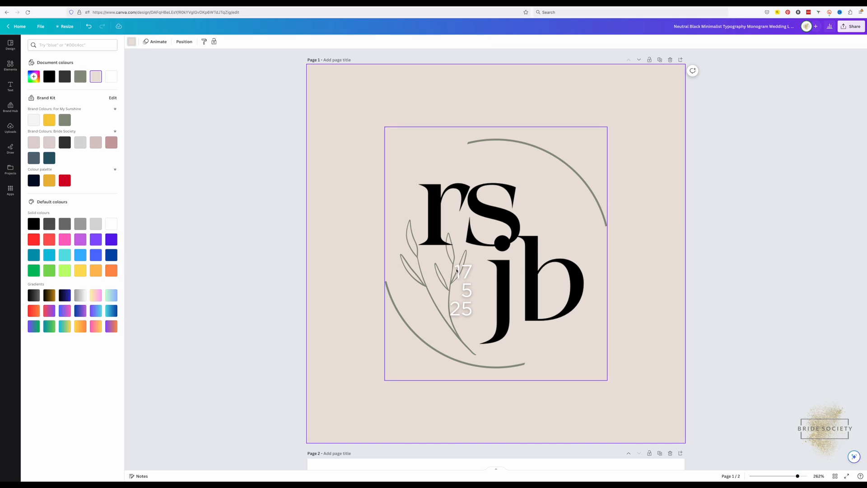
Send the circle outline to the back, behind the monogram's other elements.
left_click(513, 211)
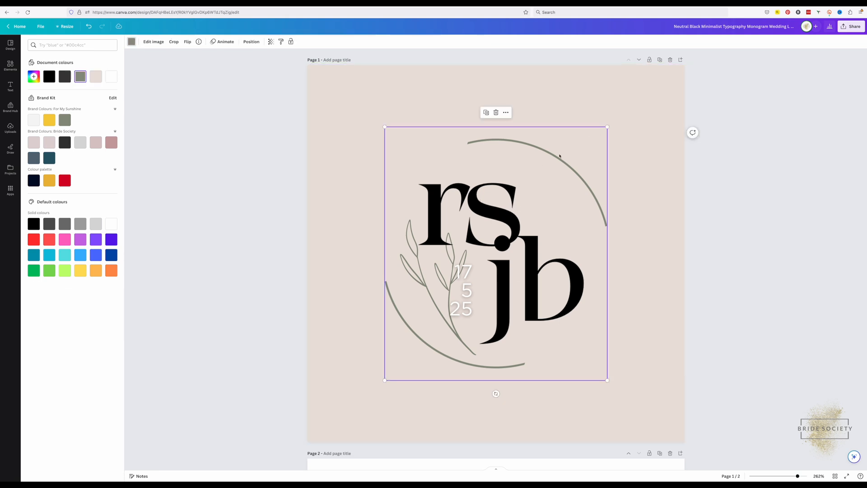
left_click(630, 159)
left_click(540, 171)
left_click(251, 42)
left_click(89, 68)
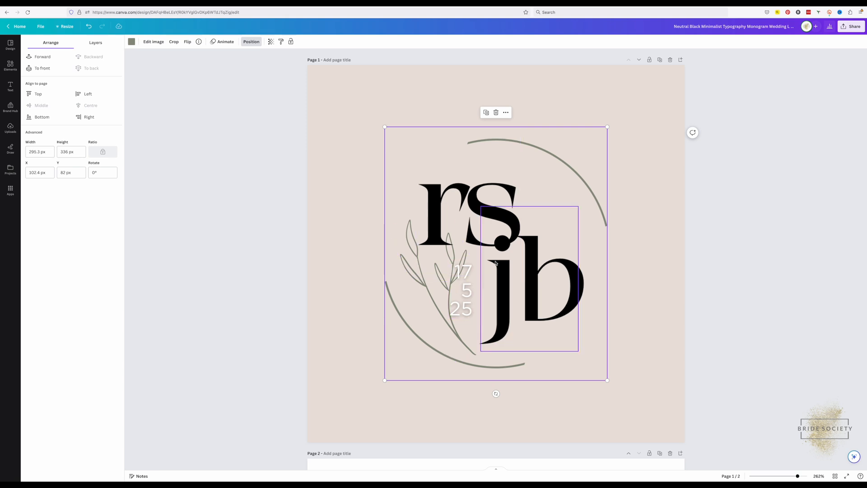
left_click(348, 241)
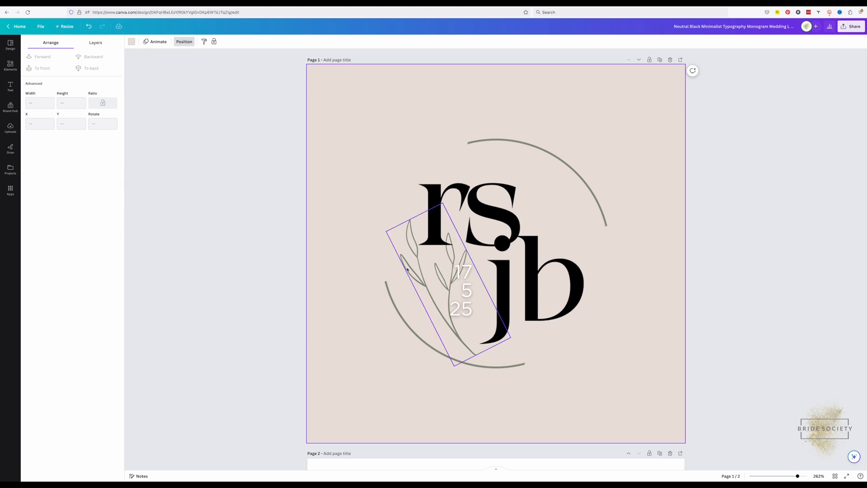
Move the branch to the upper end of the circle's lower arc and rotate it to about 8° so its stem continues the curve.
left_click_drag(411, 270, 364, 193)
left_click(444, 301)
left_click(373, 193)
left_click_drag(442, 294, 391, 294)
left_click_drag(370, 240, 372, 233)
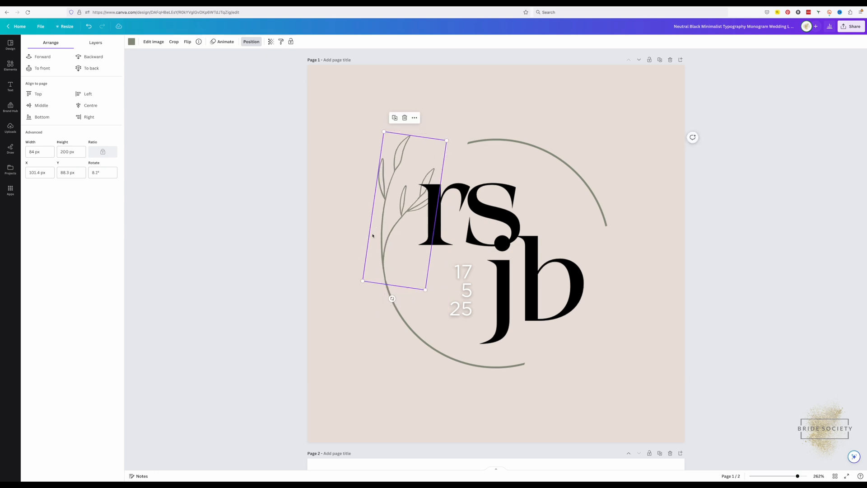
Shift the stacked date closer to the stem of the letter j.
left_click(353, 238)
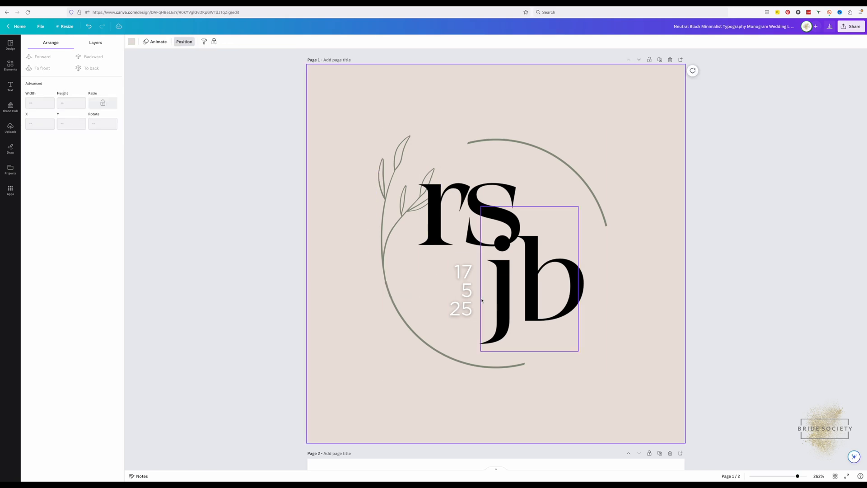
left_click_drag(480, 285, 561, 226)
left_click_drag(478, 281, 468, 298)
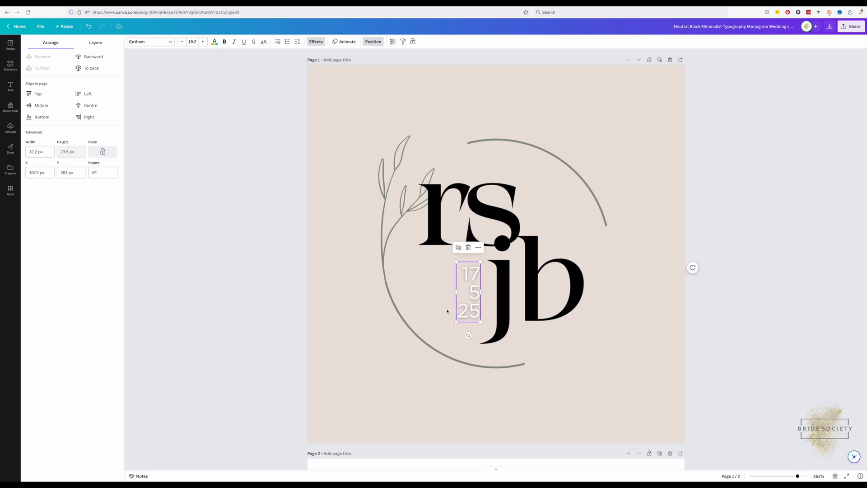
Rotate the branch to about 16° and rescale it so its stem flows into the circle's lower arc.
left_click(391, 179)
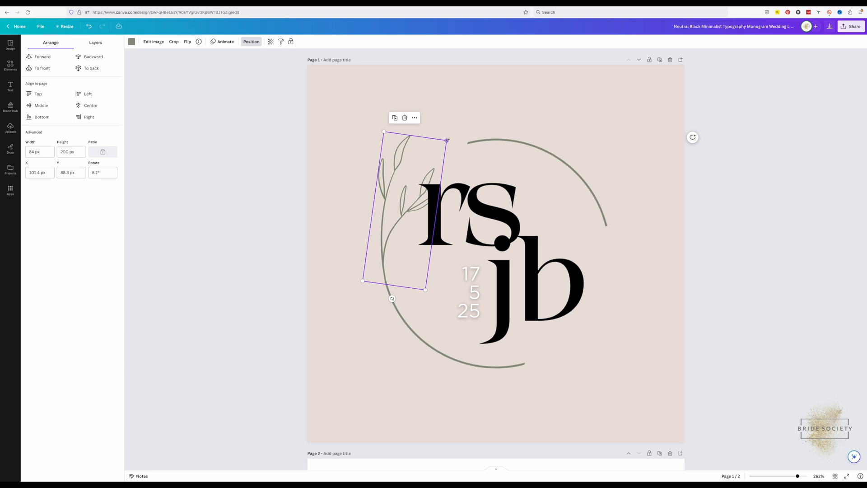
left_click_drag(446, 140, 482, 121)
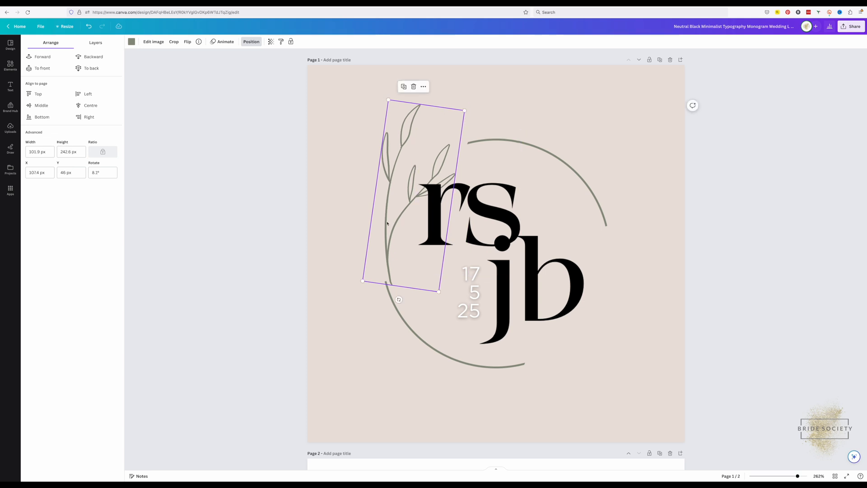
left_click_drag(399, 300, 393, 303)
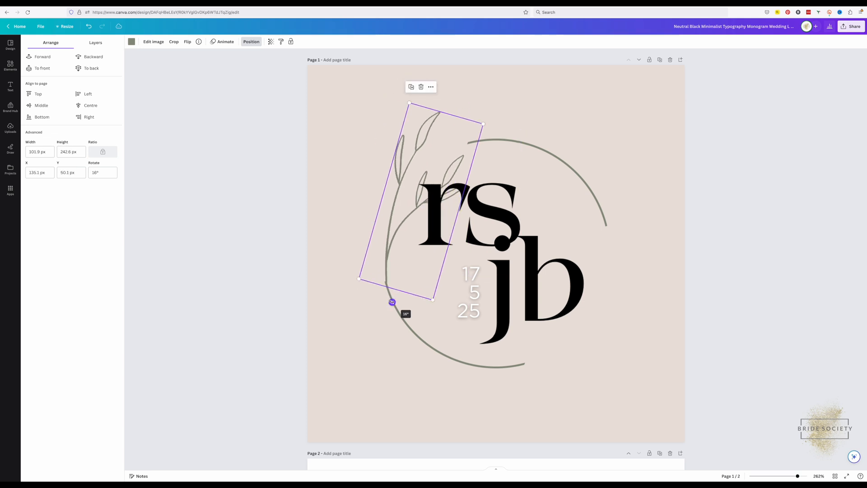
left_click_drag(369, 270, 369, 271)
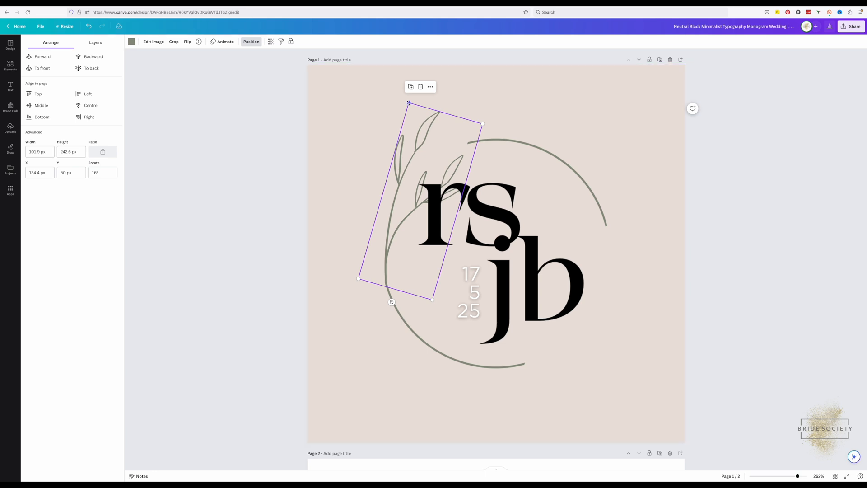
left_click_drag(408, 103, 404, 138)
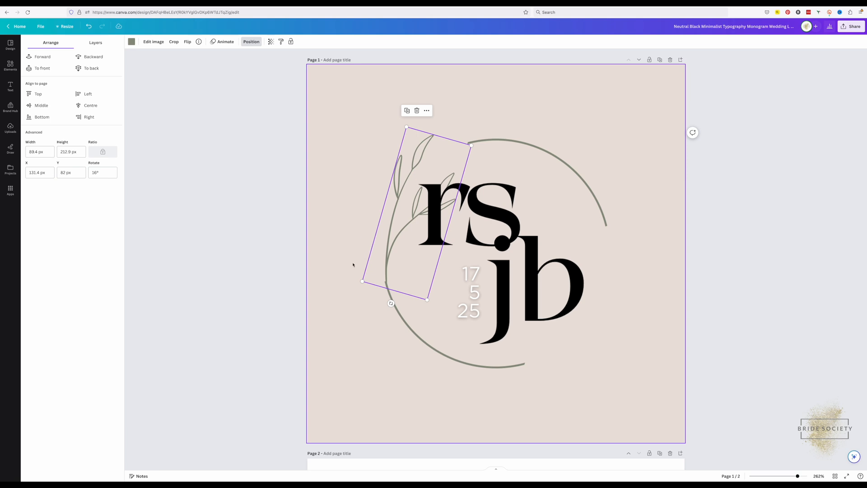
left_click(369, 312)
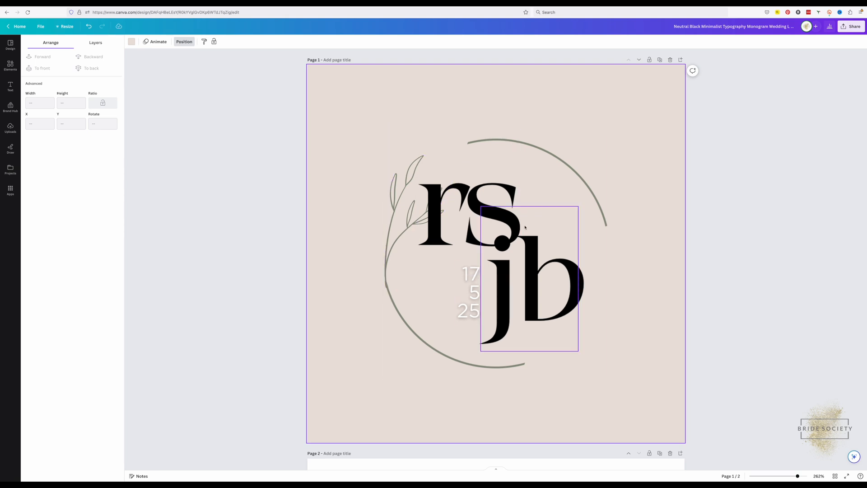
scroll(341, 326, "down", 8)
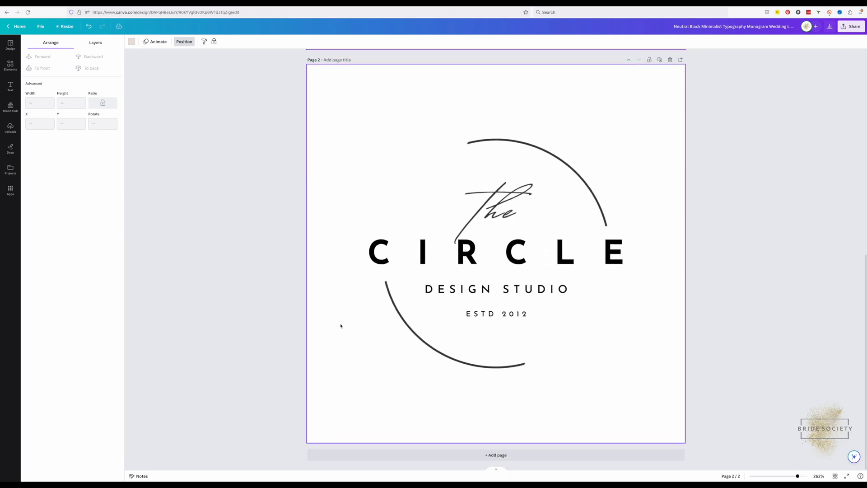
scroll(340, 325, "up", 5)
scroll(341, 325, "down", 3)
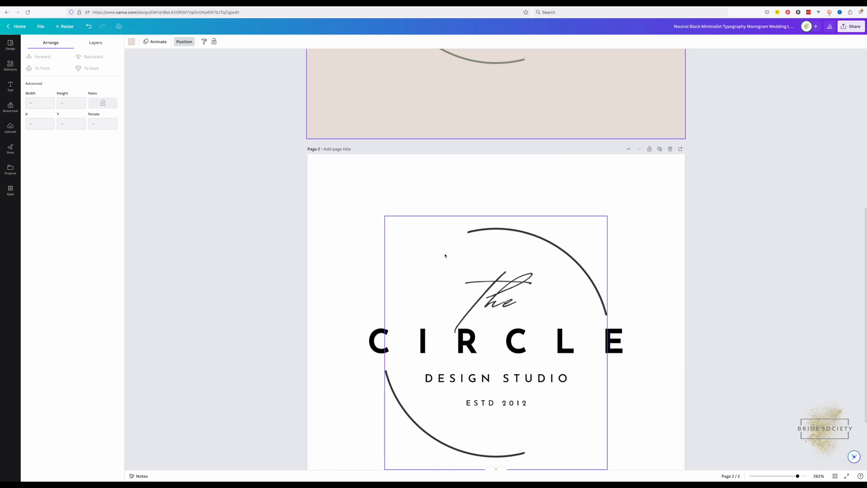
scroll(445, 254, "up", 7)
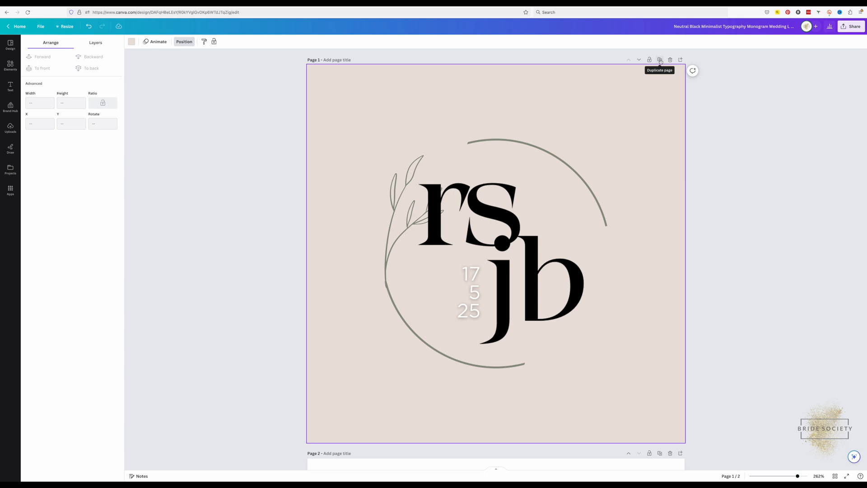
Duplicate the monogram page and delete the circle outline from the copy.
left_click(660, 60)
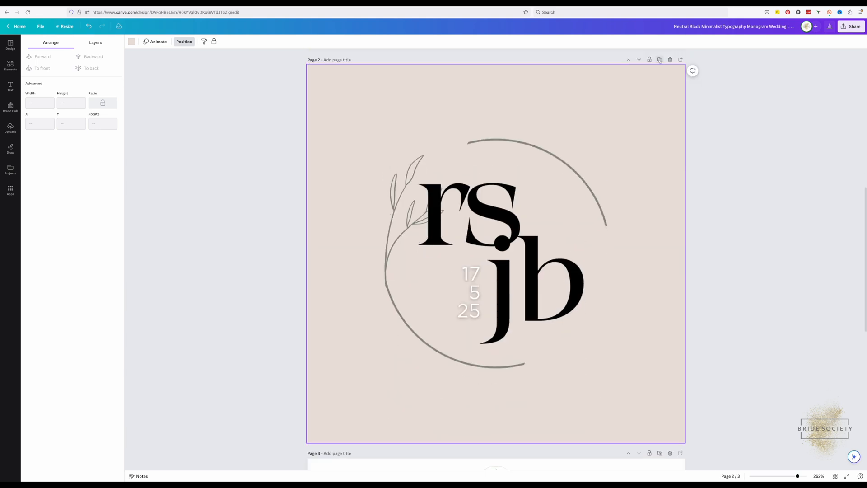
left_click(559, 160)
key("Delete")
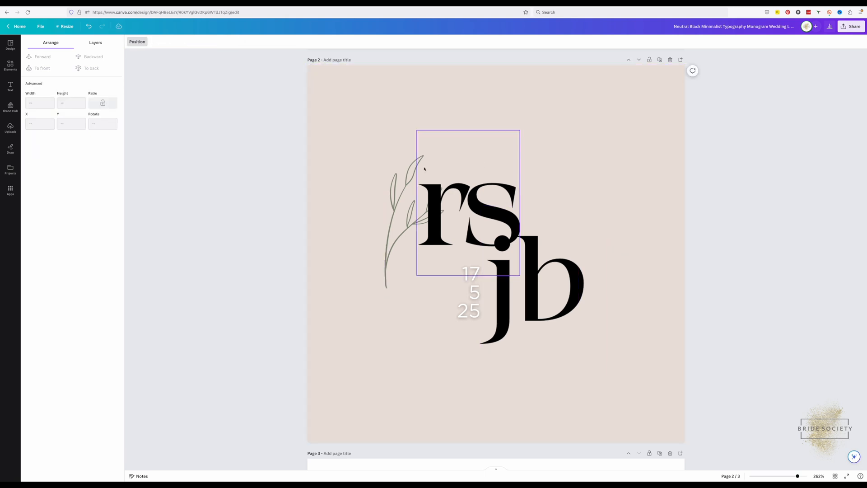
left_click(402, 175)
left_click(353, 151)
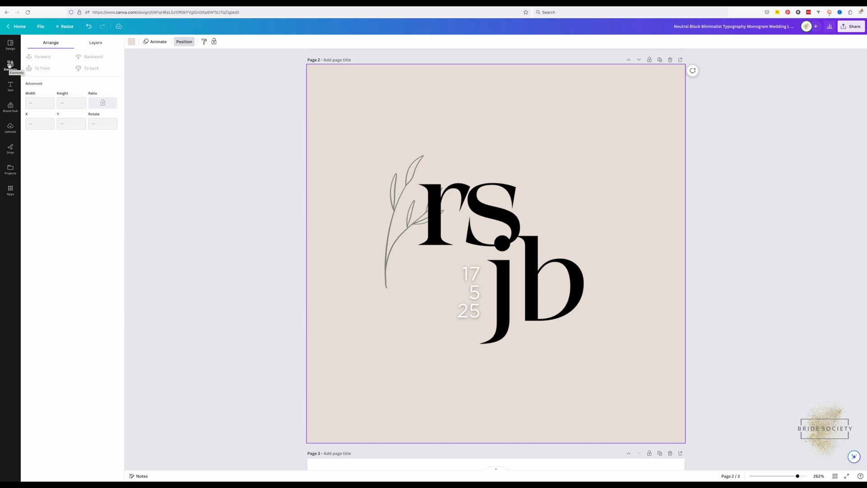
Search the graphics for "broken circle" and add the thin black half-circle arc to the duplicated page.
left_click(10, 65)
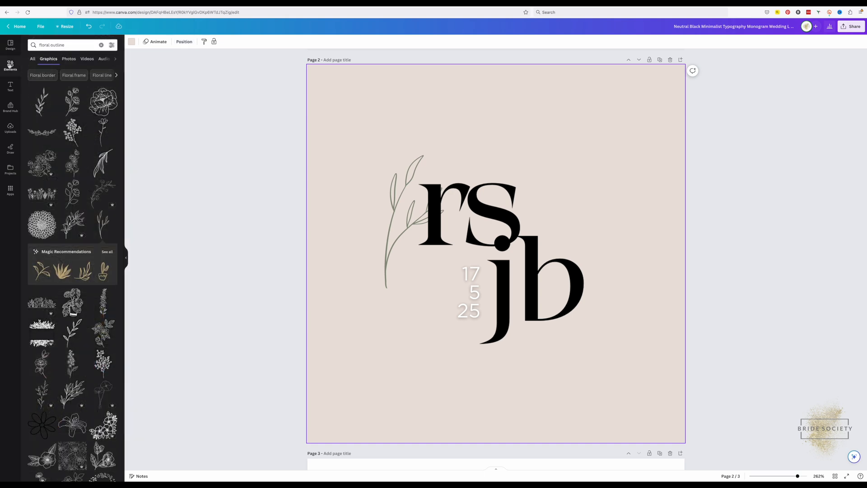
left_click(70, 43)
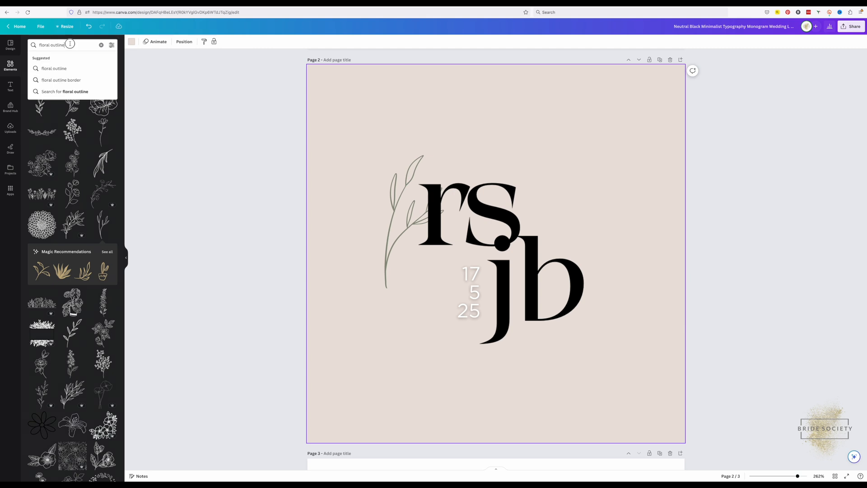
key("super+a")
type("broken circle")
key("Return")
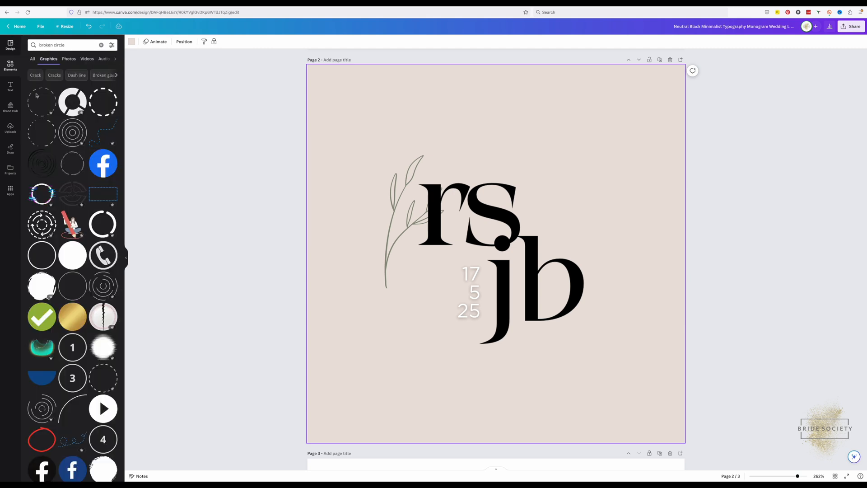
scroll(65, 275, "down", 5)
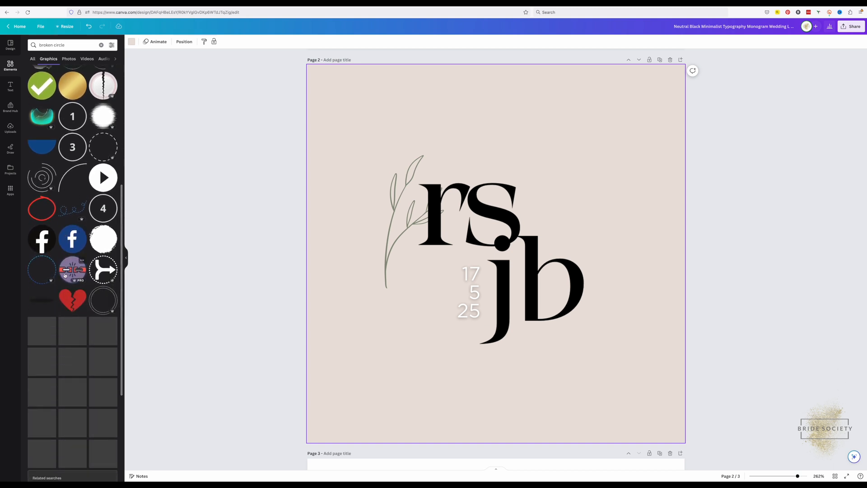
scroll(65, 275, "down", 4)
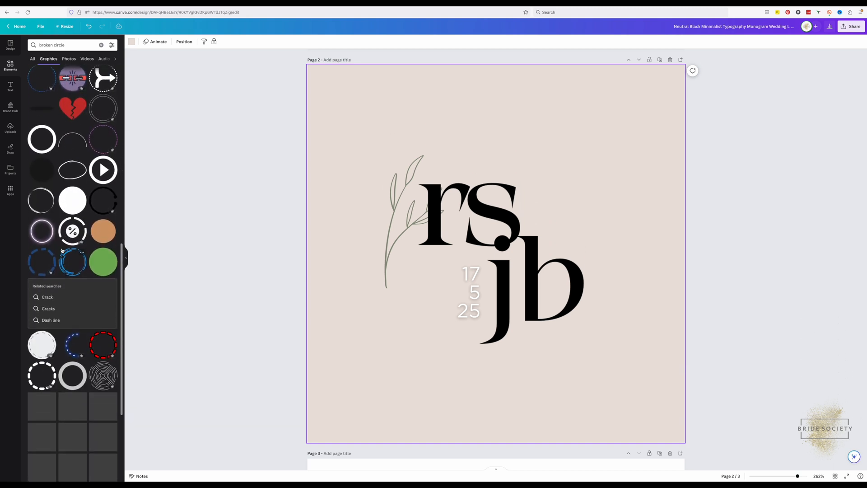
left_click(71, 141)
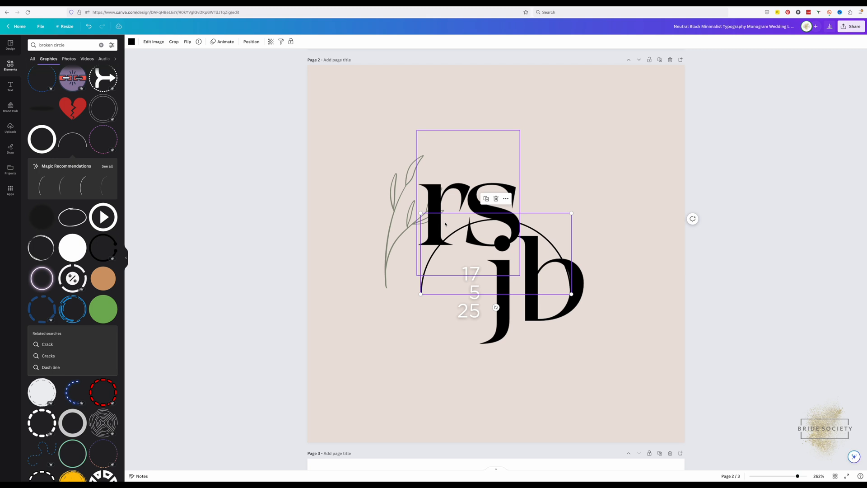
Enlarge the arc to about 297 px wide, rotate it to about 30° and place it around the upper side of the initials.
left_click_drag(420, 290, 406, 221)
left_click_drag(556, 141, 586, 117)
left_click_drag(498, 235, 466, 228)
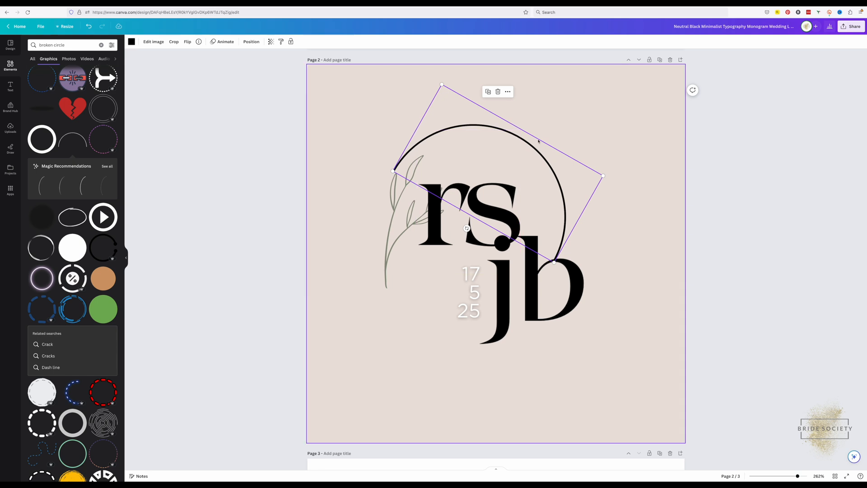
mouse_move(549, 169)
left_mouse_down()
mouse_move(589, 193)
mouse_move(583, 174)
mouse_move(556, 156)
left_mouse_up()
Move the branch below the letter r, beside the date, and rotate it to about -26°.
left_click(410, 132)
left_click_drag(383, 220, 384, 273)
left_click_drag(392, 357, 460, 381)
left_click(397, 345)
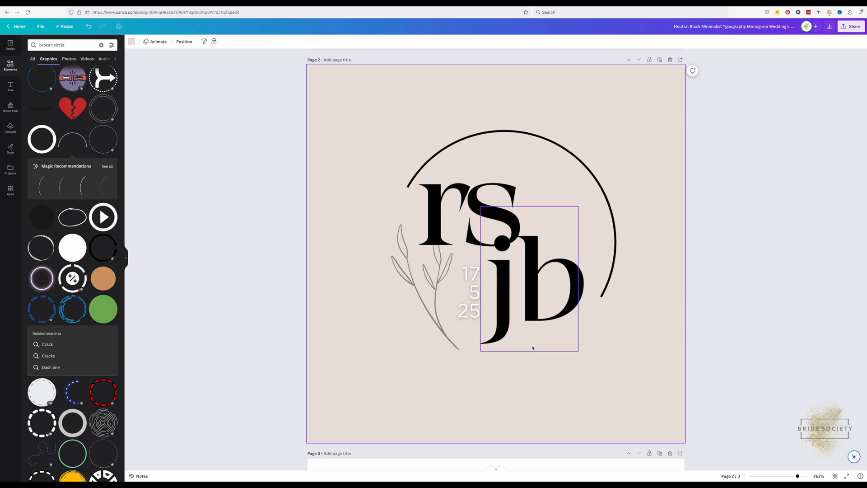
Duplicate the arc, flip the copy horizontally and vertically, and place it below the original to complete a circle with small gaps.
left_click(572, 156)
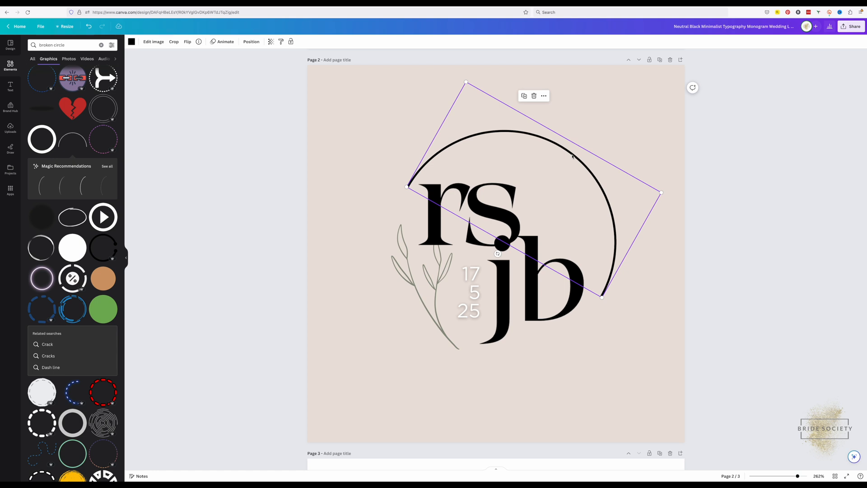
key("super+d")
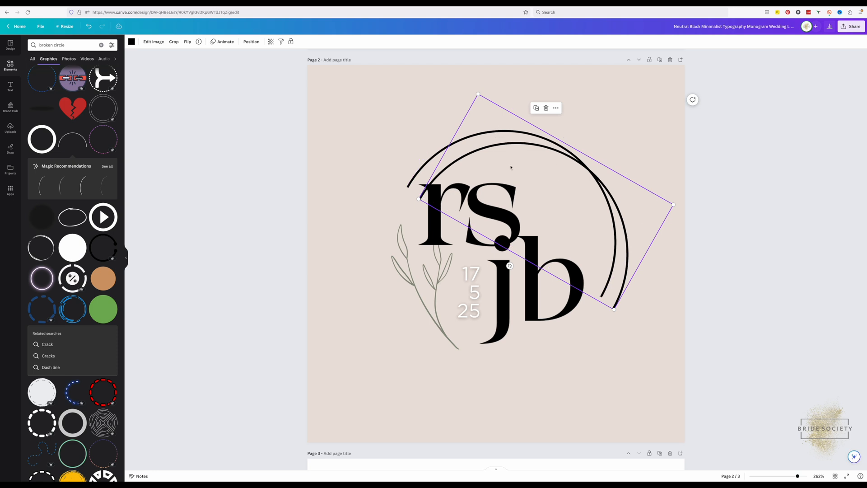
left_click(187, 44)
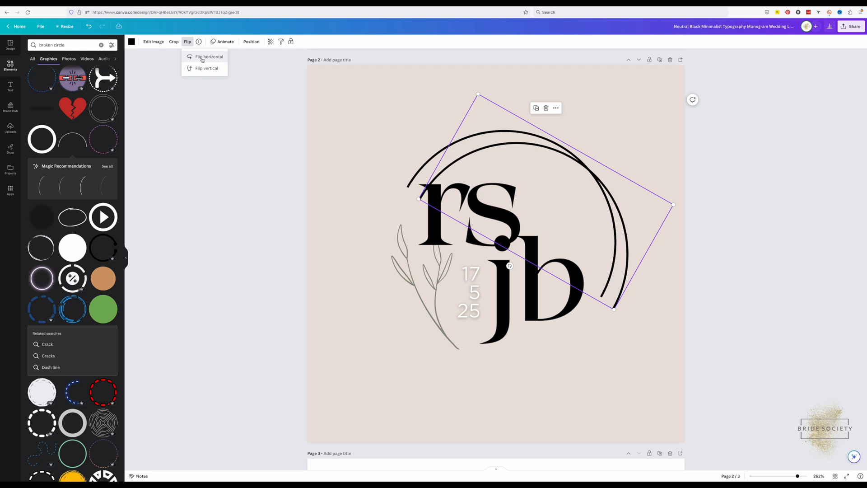
left_click(202, 60)
left_click(203, 68)
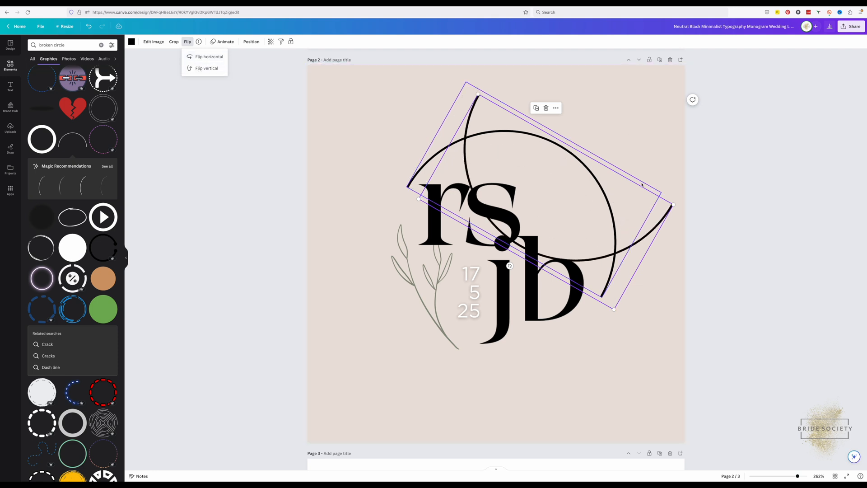
left_click_drag(659, 216, 584, 312)
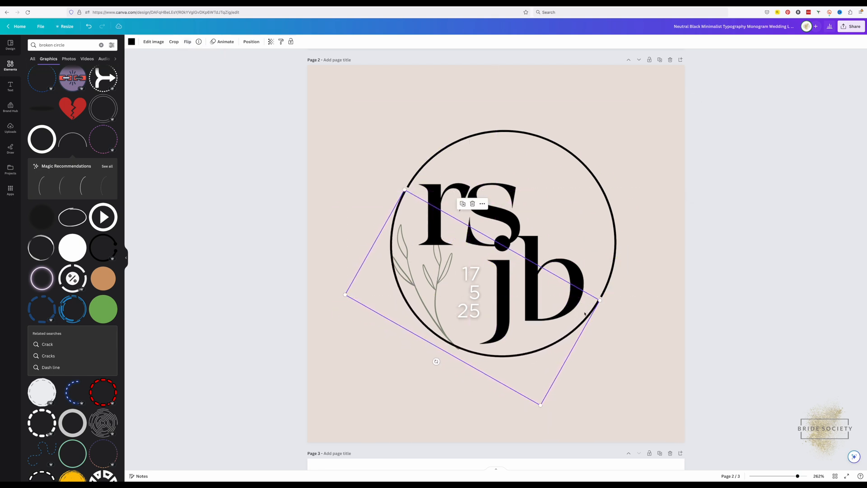
left_click(642, 338)
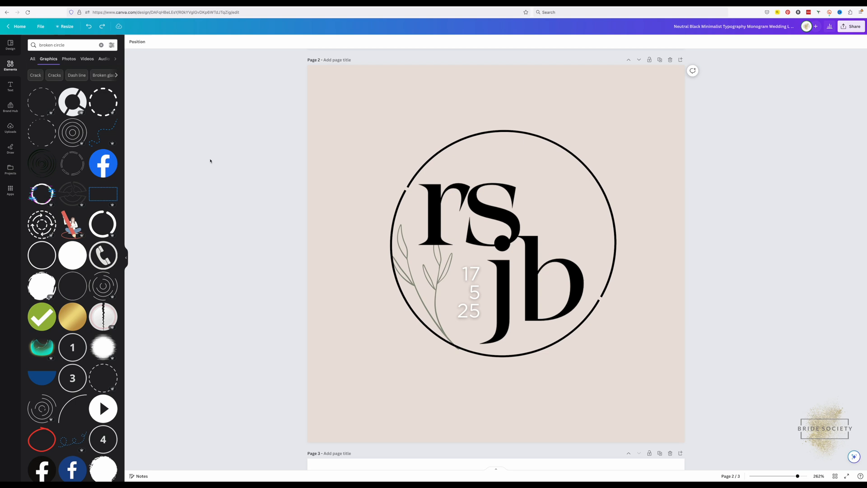
Search the graphics for "circle" and add the solid white circle over the upper-left part of the ring.
left_click(55, 45)
key("BackSpace")
key("BackSpace")
key("BackSpace")
key("BackSpace")
key("BackSpace")
key("BackSpace")
key("BackSpace")
key("Return")
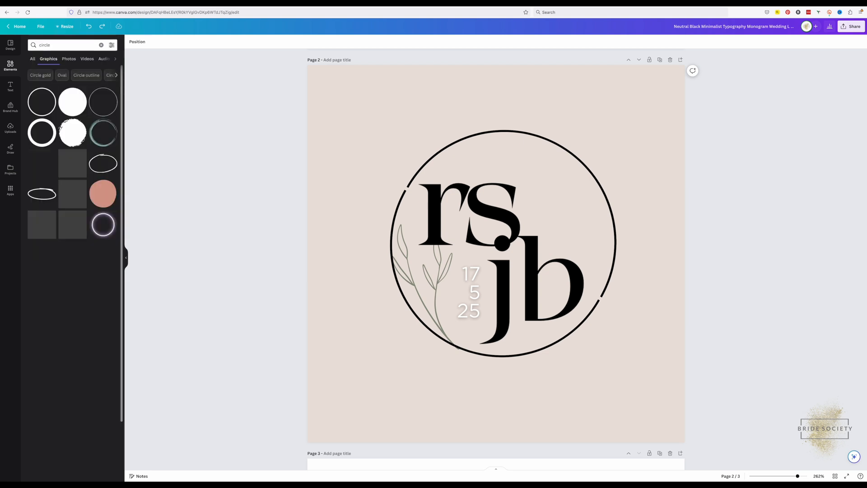
left_click_drag(72, 101, 426, 217)
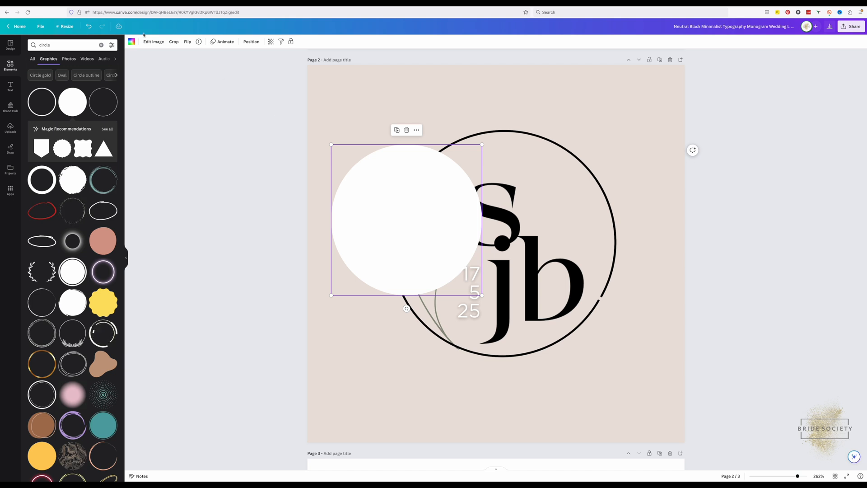
Recolour the solid circle in the page's beige background colour and move it to about X 53 px, Y 79 px.
left_click(132, 42)
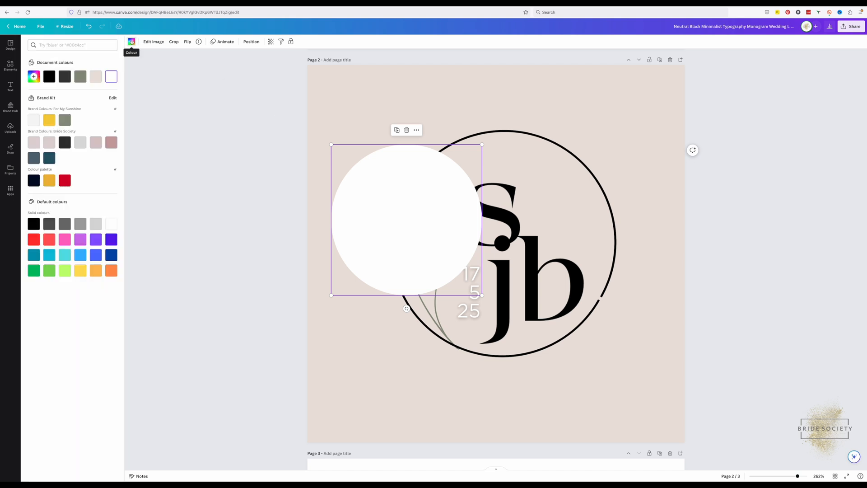
left_click(96, 77)
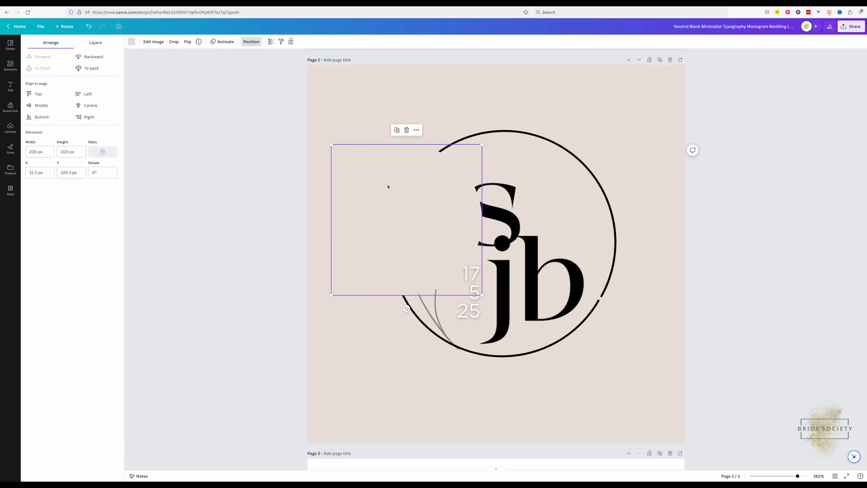
left_click_drag(388, 187, 402, 164)
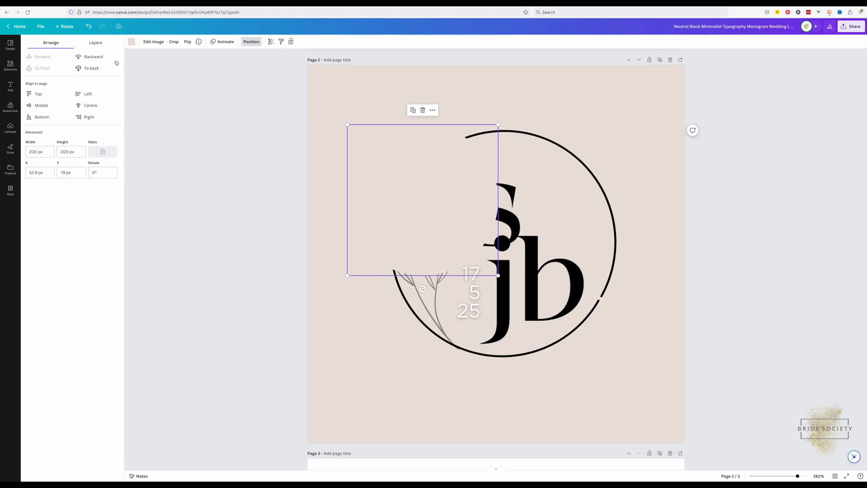
Try sending the beige circle to the back and bringing it forward past the branch and arcs.
left_click(88, 67)
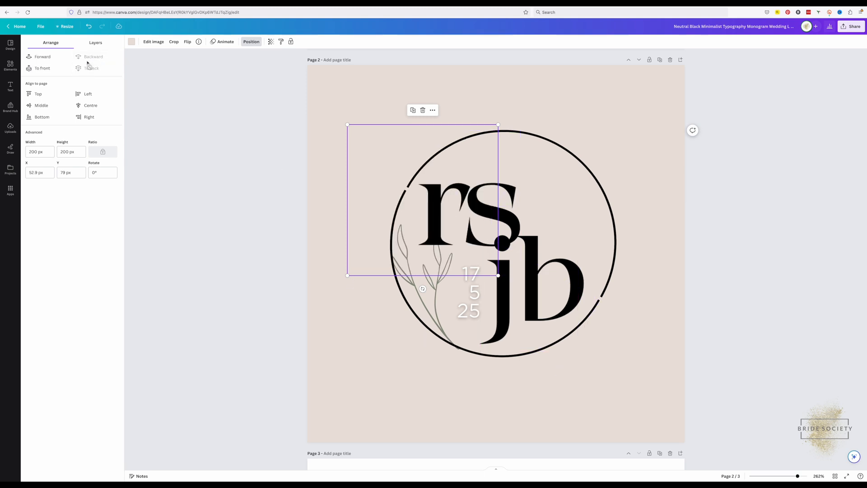
left_click(53, 59)
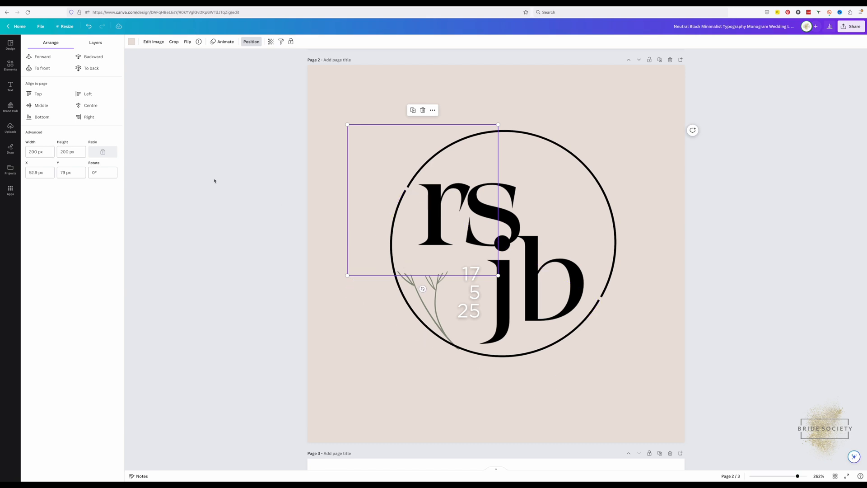
left_click(33, 58)
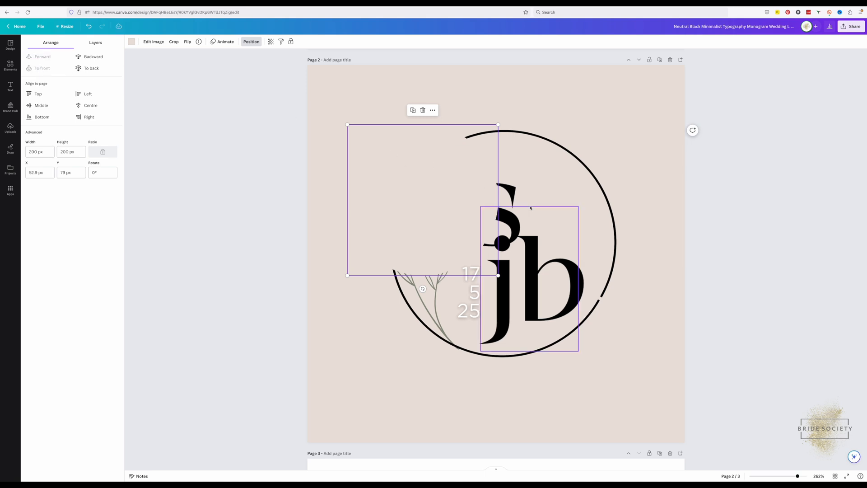
Bring the initials rs and the branch to the front, above the beige circle masking the ring.
left_click(513, 193)
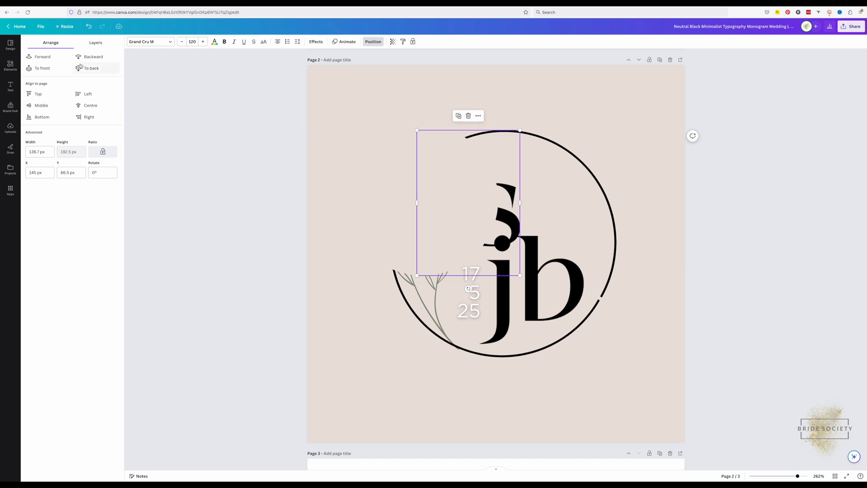
left_click(42, 68)
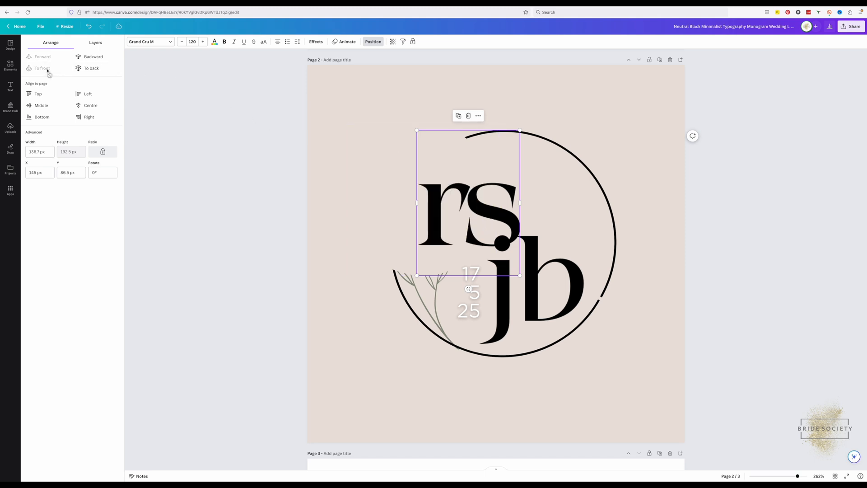
left_click(413, 306)
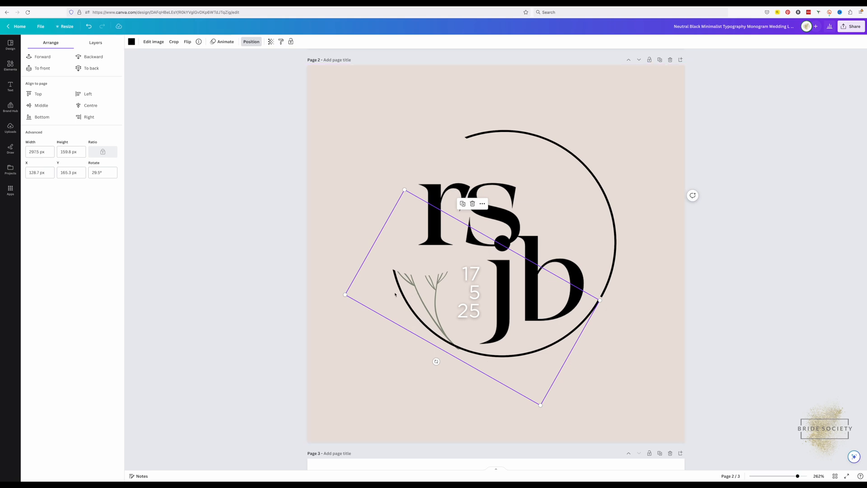
left_click(99, 57)
left_click(430, 294)
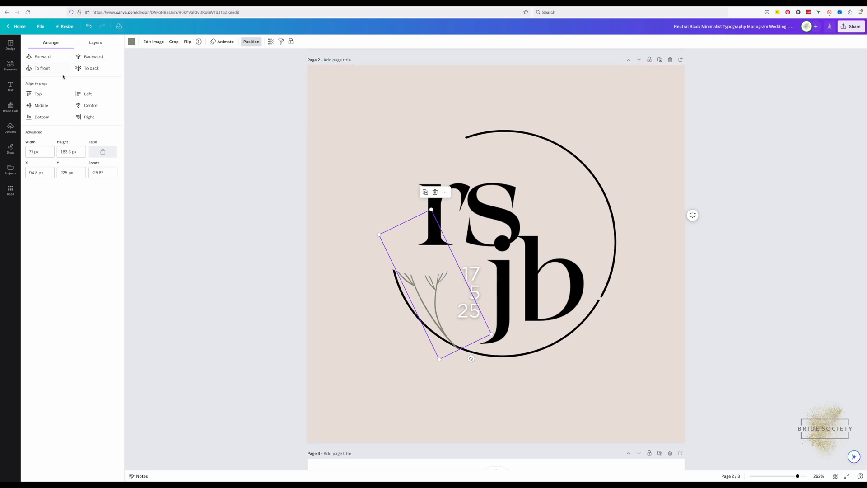
left_click(43, 67)
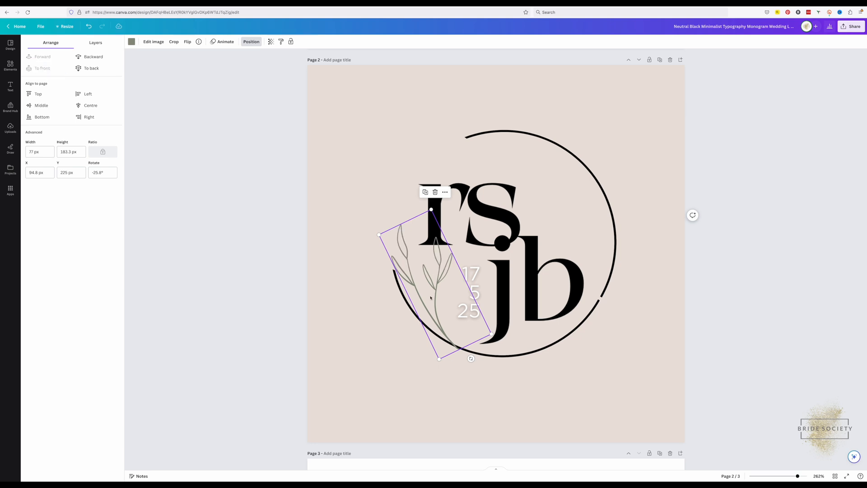
left_click(355, 344)
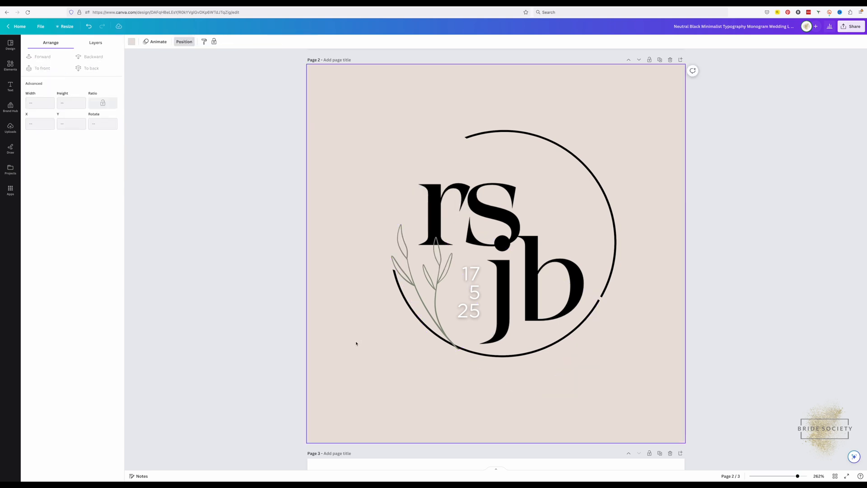
Move the branch to the upper end of the lower arc and rotate it to about 6° so its stem continues the curve.
left_click_drag(440, 305, 395, 229)
left_click_drag(425, 283, 380, 291)
left_click_drag(364, 236, 384, 236)
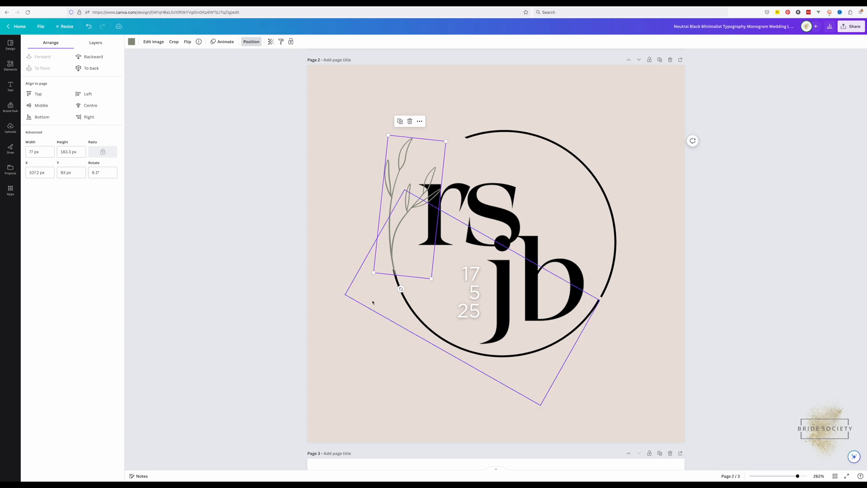
left_click(350, 317)
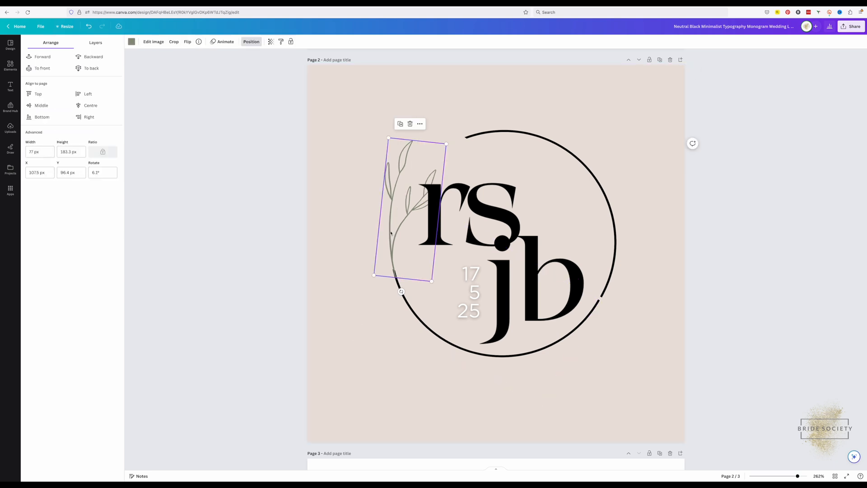
Recolour the lower and upper arcs in the branch's grey-green document colour.
left_click(384, 295)
left_click(132, 42)
left_click(81, 76)
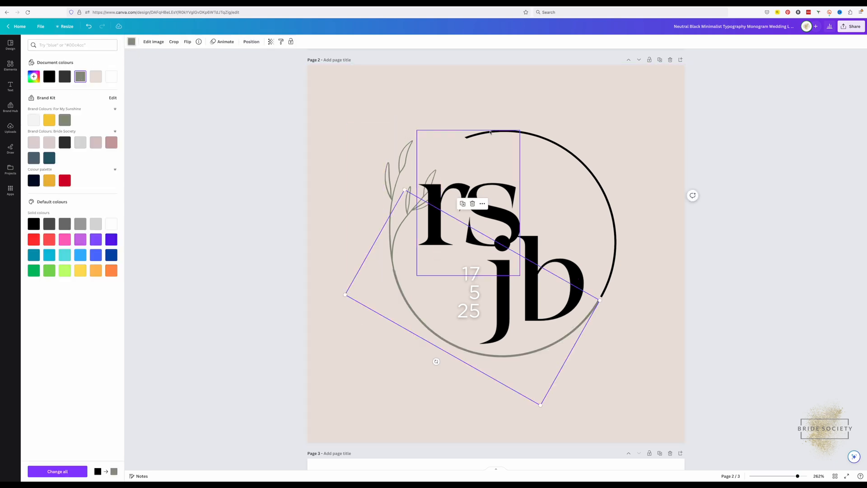
left_click(542, 137)
left_click(80, 76)
left_click(403, 349)
left_click(602, 291)
left_click(607, 420)
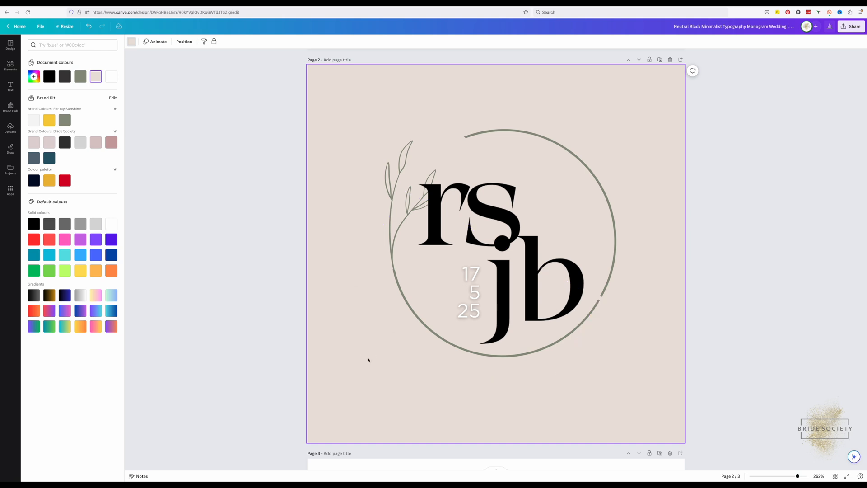
Draw over the circle's lower-right section with a marker in the beige document colour to widen the gap between the arcs.
left_click(9, 153)
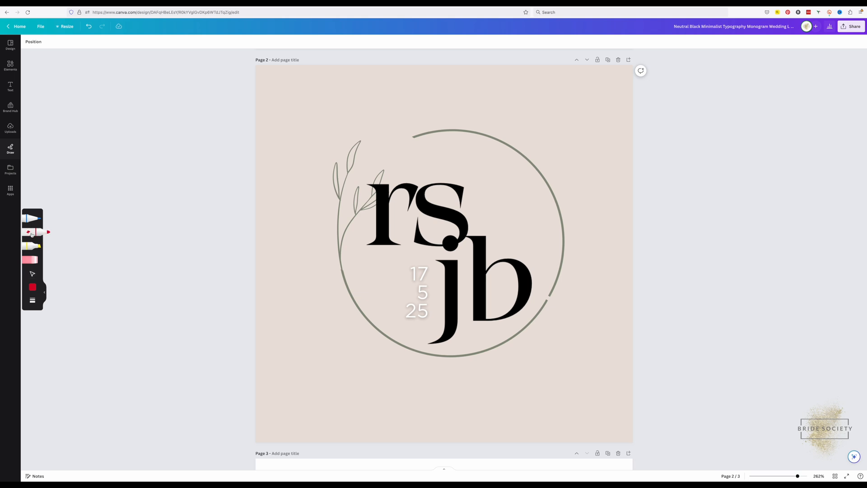
left_click(33, 288)
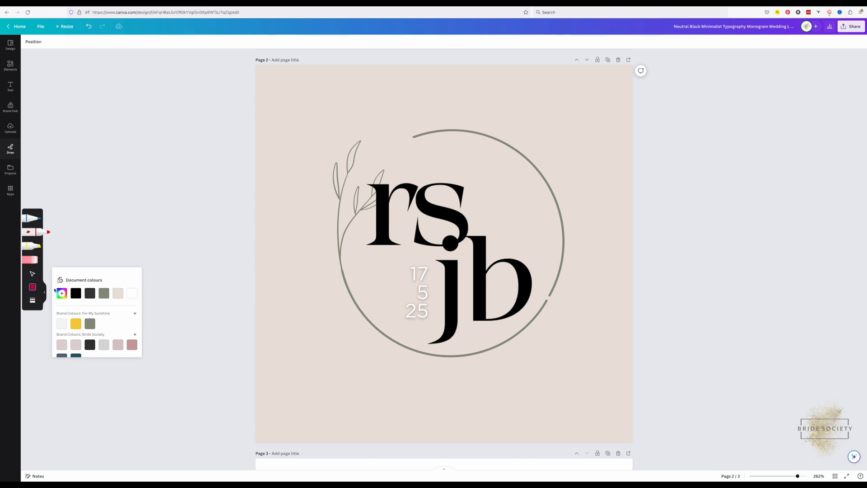
left_click(117, 294)
left_click(307, 270)
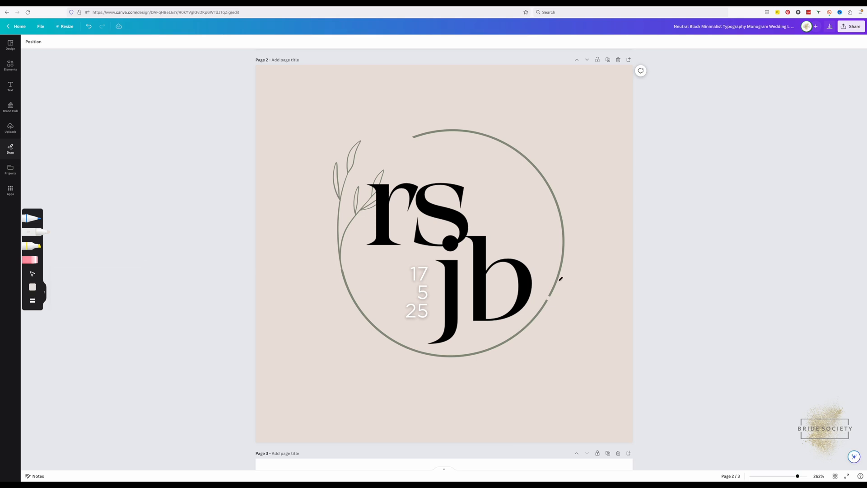
left_click_drag(557, 271, 519, 334)
left_click_drag(557, 283, 560, 255)
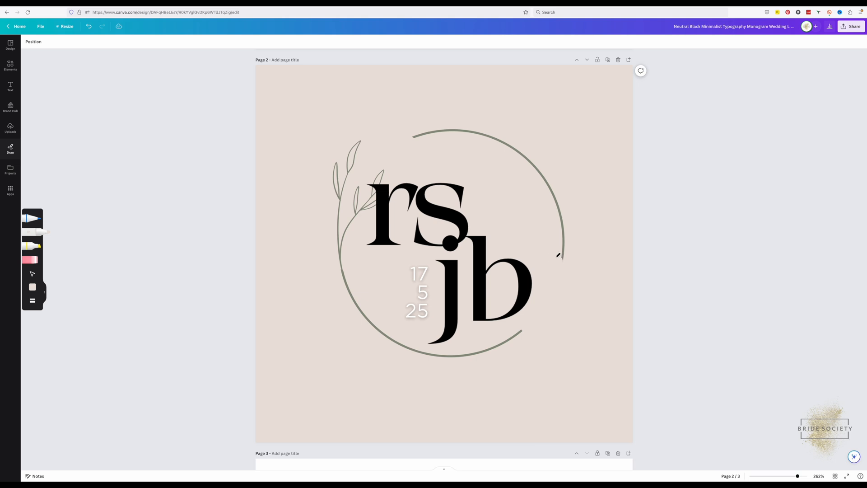
left_click(89, 28)
left_click_drag(559, 278, 564, 269)
key("Escape")
left_click(433, 233)
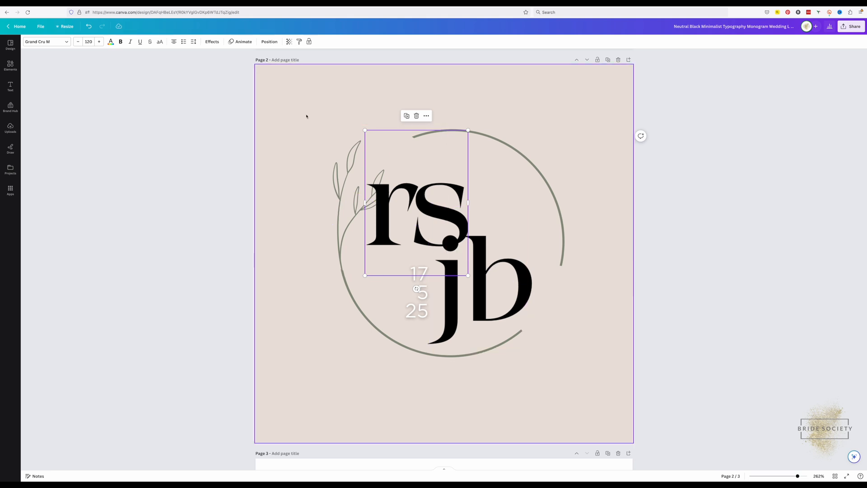
left_click_drag(305, 105, 565, 364)
left_click(564, 364)
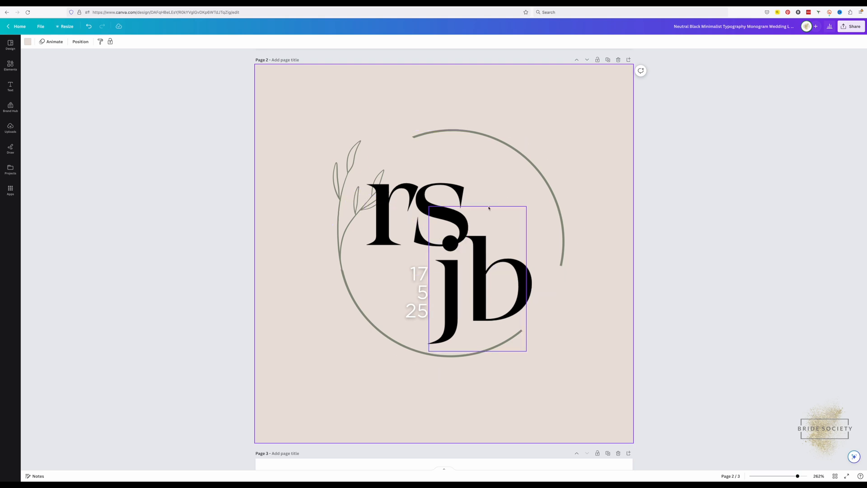
Group the rs initials, the date and the jb initials, and move the group slightly right inside the circle.
left_click(424, 223)
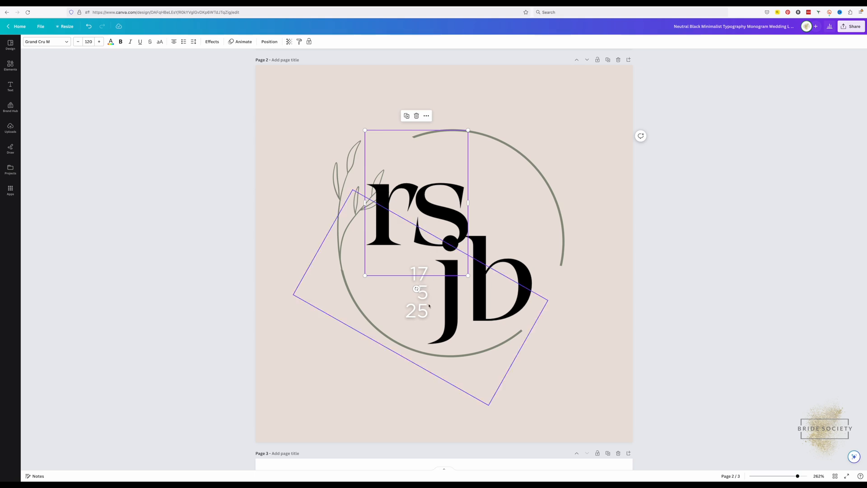
left_click(434, 252)
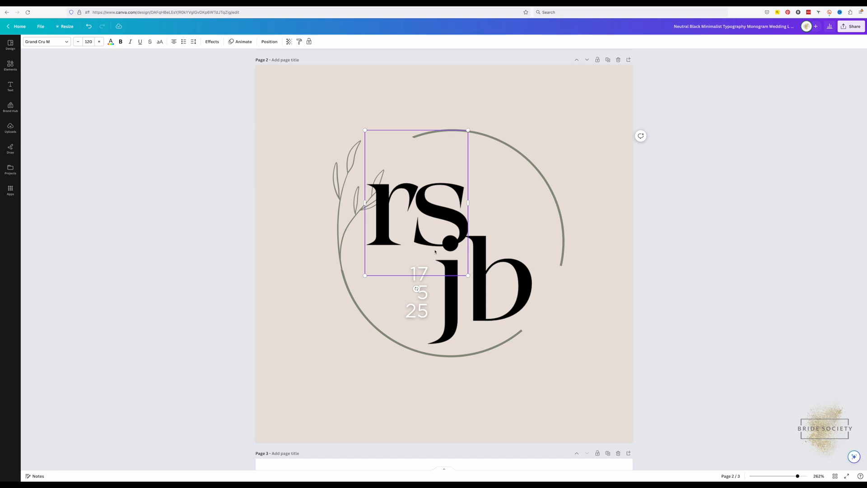
left_click(425, 294, "shift")
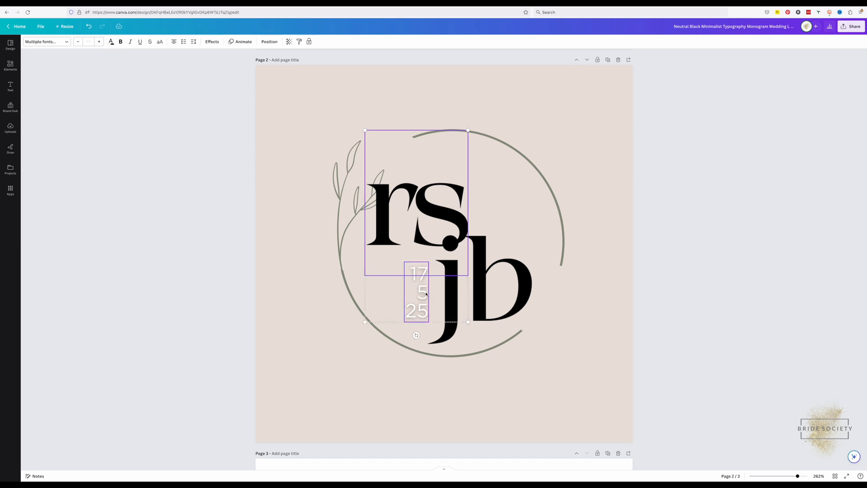
left_click(483, 254, "shift")
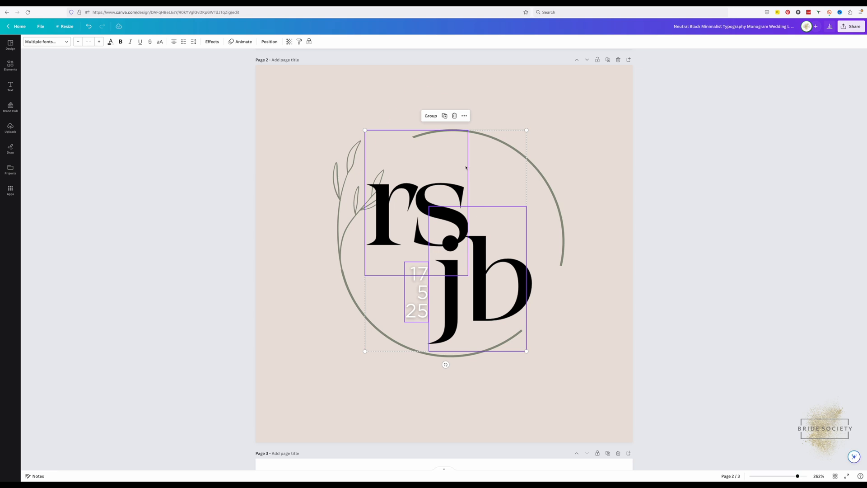
left_click(430, 116)
left_click_drag(456, 163, 462, 142)
left_click(608, 183)
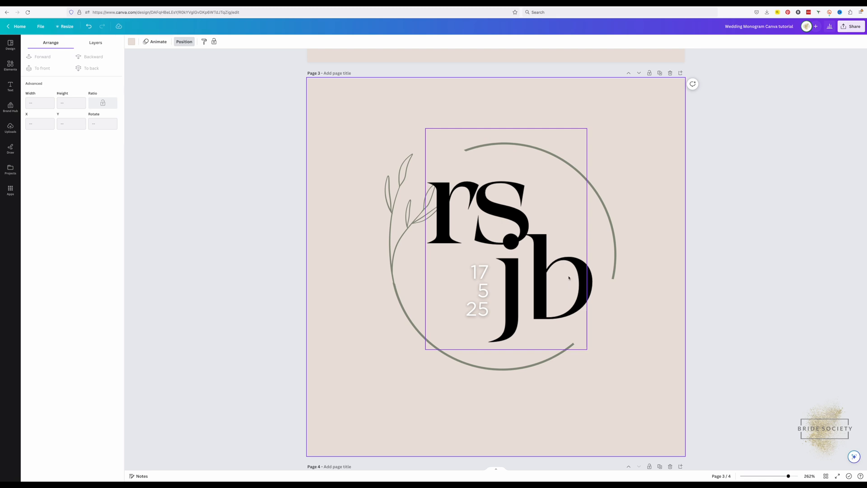
Ungroup the initials and date on page 3.
left_click(514, 296)
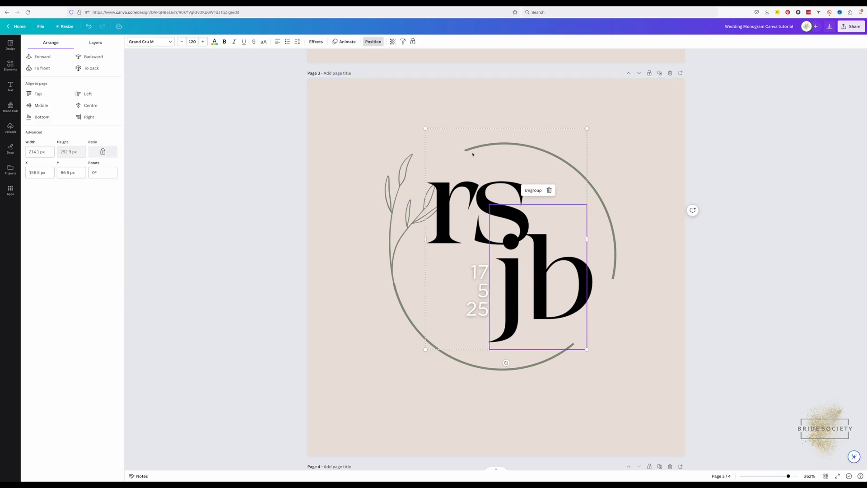
left_click(509, 247)
left_click(543, 256)
left_click(532, 191)
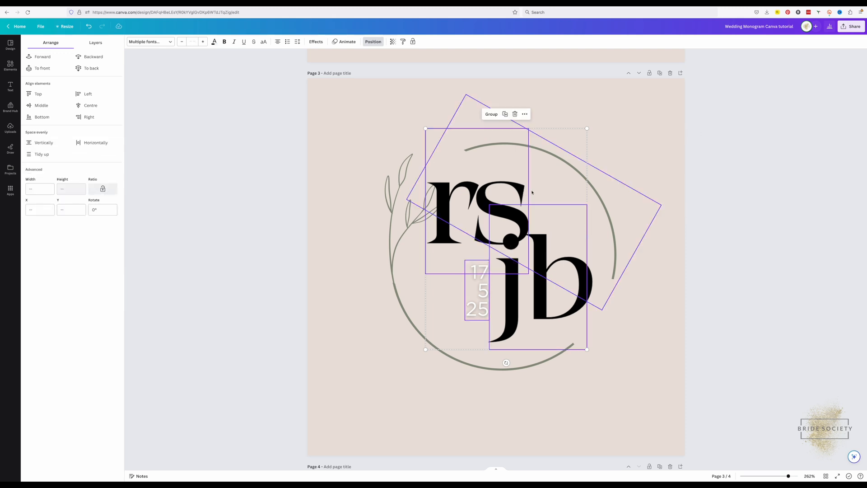
Duplicate the jb initials, move the copy down and right, and delete the j from the copy.
left_click(538, 284)
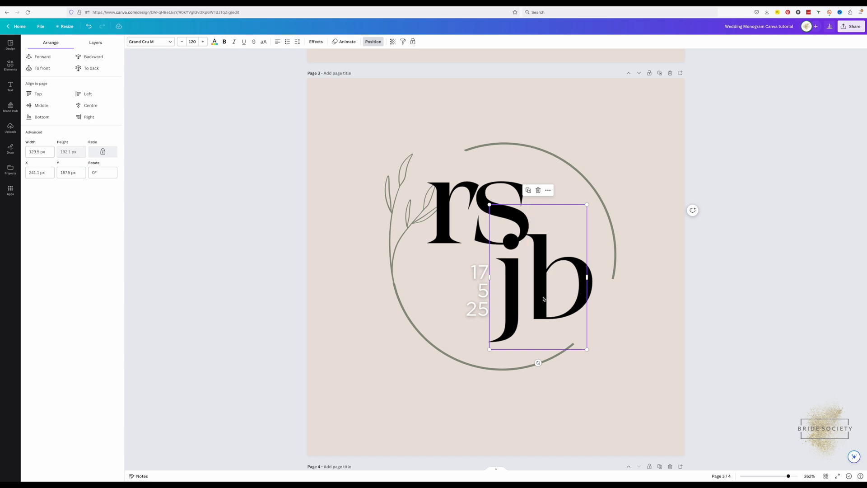
key("ctrl+d")
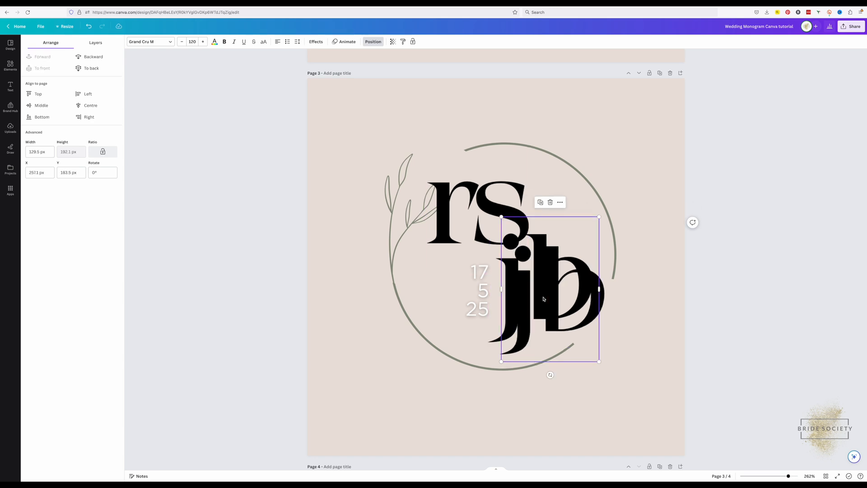
left_click_drag(543, 299, 593, 314)
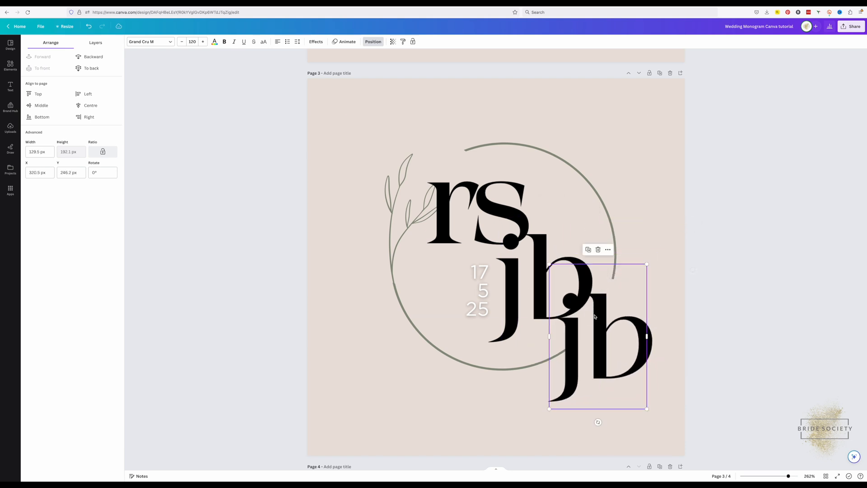
double_click(592, 346)
left_click(592, 346)
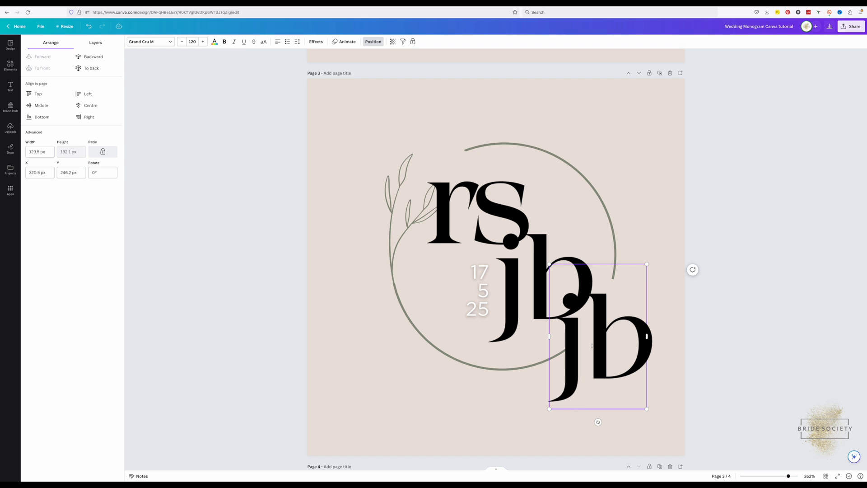
key("BackSpace")
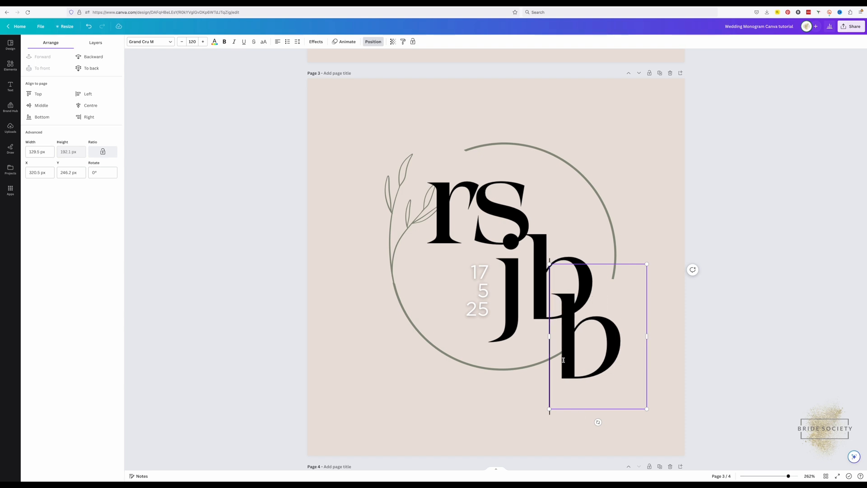
Delete the b from the original jb text so only the j remains.
left_click(534, 261)
double_click(534, 260)
left_click(535, 259)
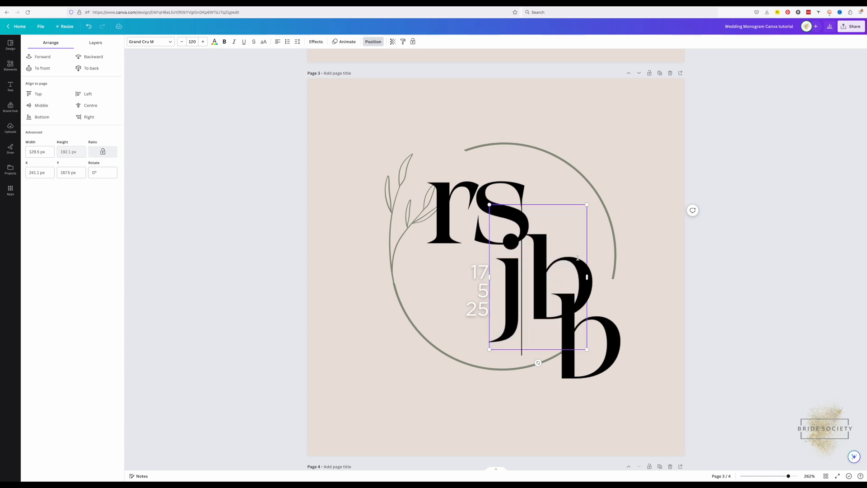
key("Delete")
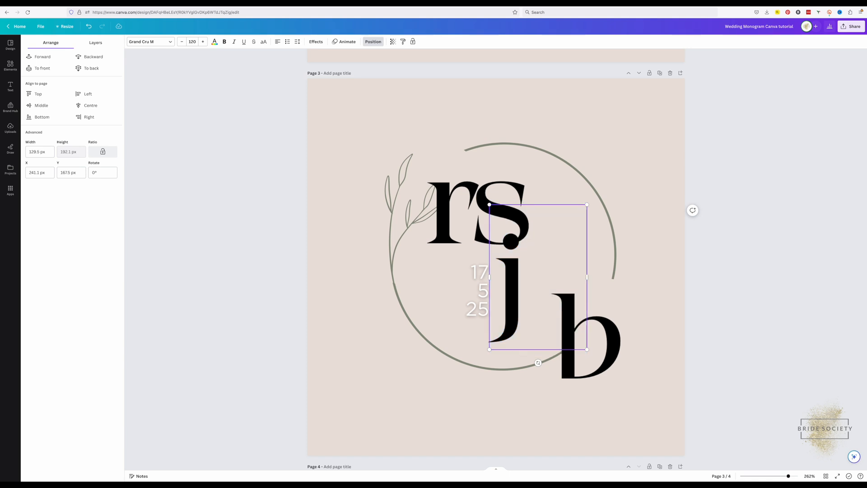
Move the separate b back beside the j to rebuild the jb pair inside the circle.
left_click(622, 348)
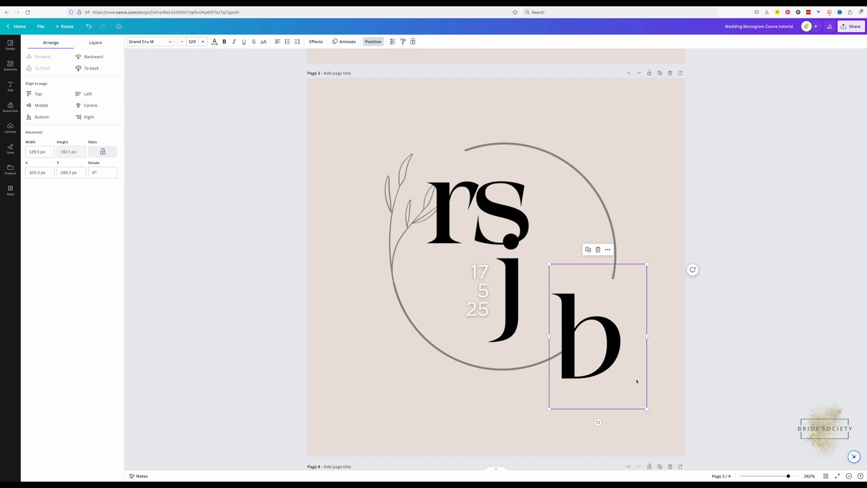
left_click_drag(636, 377, 602, 321)
left_click(647, 351)
scroll(646, 350, "down", 1)
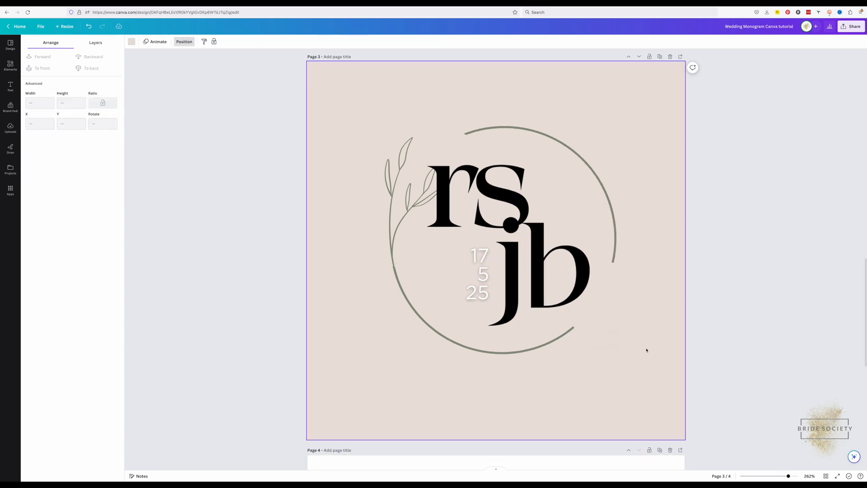
left_click(571, 269)
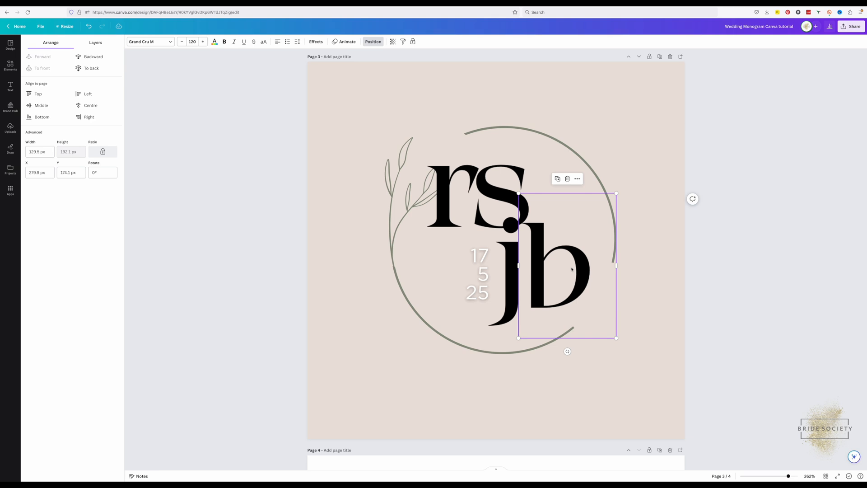
left_click(438, 366)
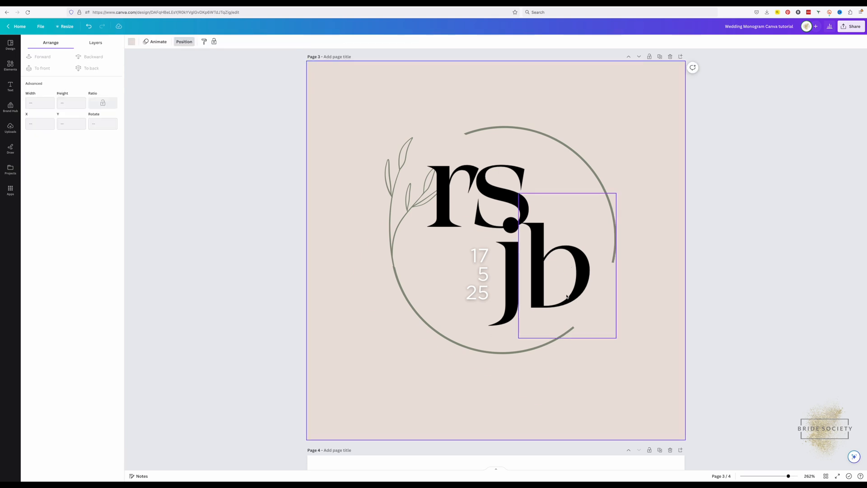
Group the rs initials with the separate j text, leaving out the b and the date.
left_click(488, 205)
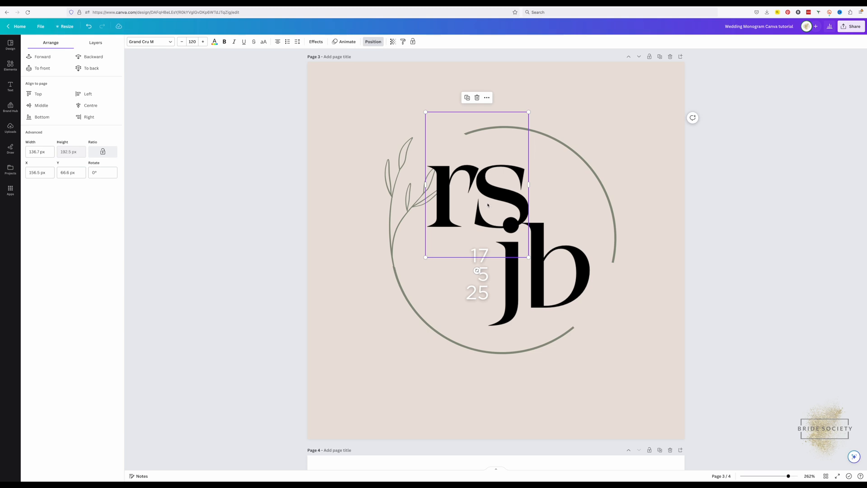
left_click(500, 289, "shift")
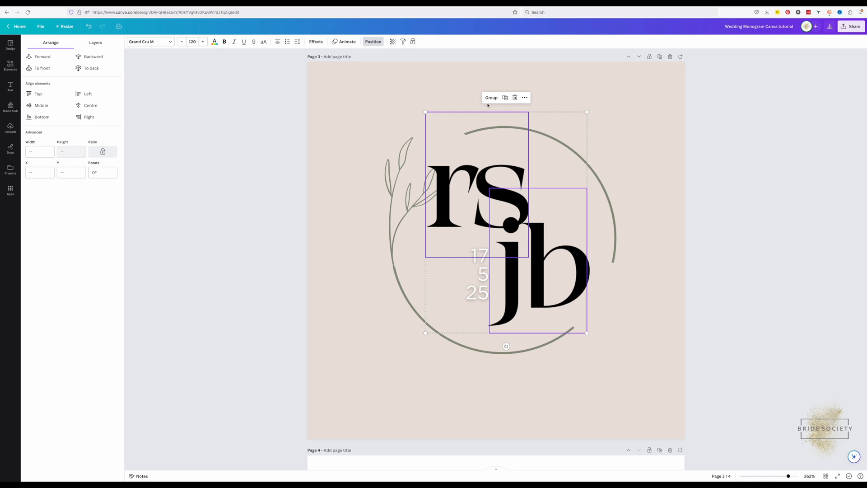
left_click(488, 98)
Try moving the rs and j group slightly up and left, and undo the move.
left_click(485, 136)
mouse_move(485, 136)
left_mouse_down()
mouse_move(490, 142)
mouse_move(499, 127)
mouse_move(481, 128)
left_mouse_up()
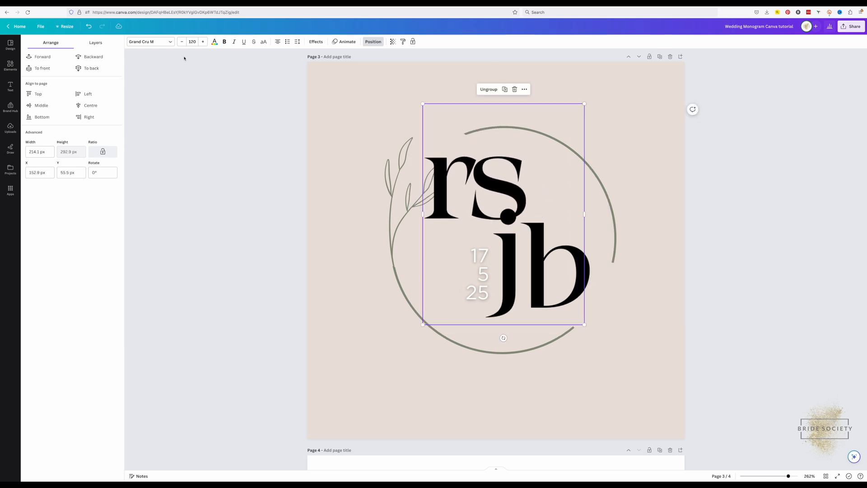
left_click(88, 27)
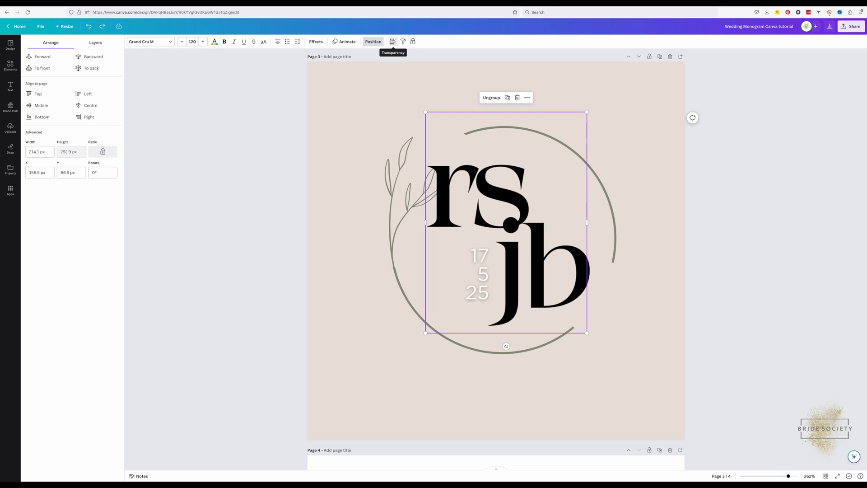
Set the transparency of the rs and j group to 57.
left_click(392, 41)
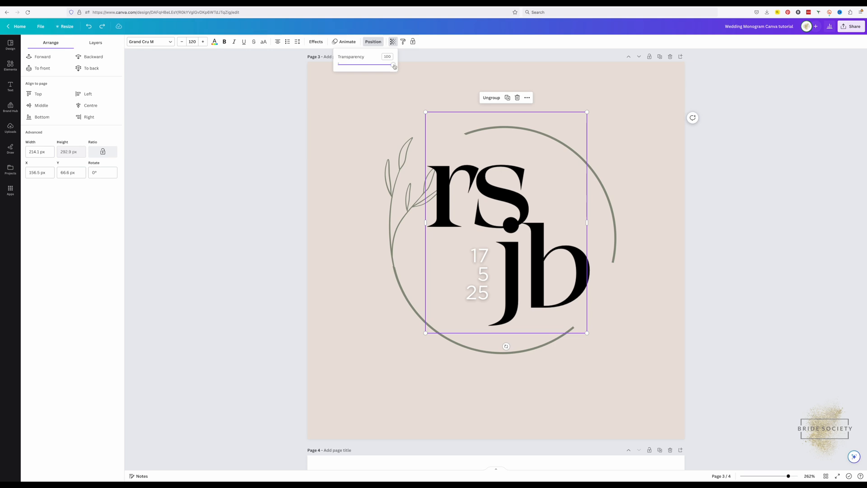
left_click_drag(394, 66, 366, 65)
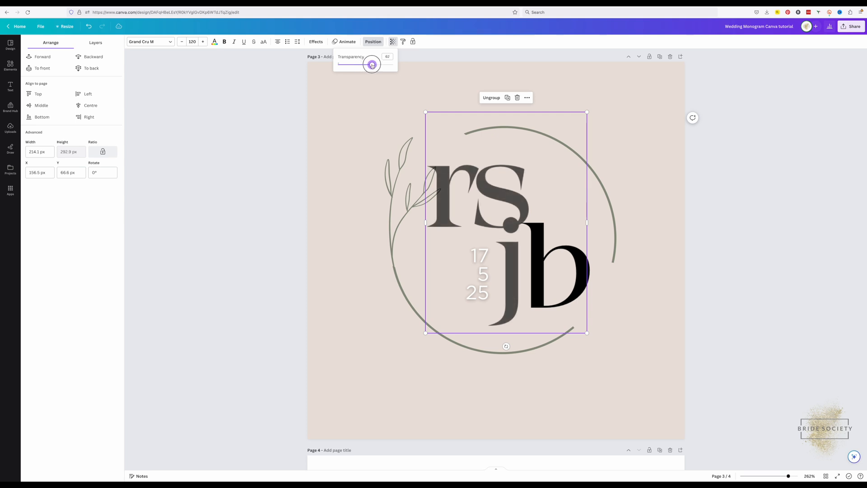
mouse_move(373, 66)
left_mouse_down()
mouse_move(346, 65)
mouse_move(365, 64)
left_mouse_up()
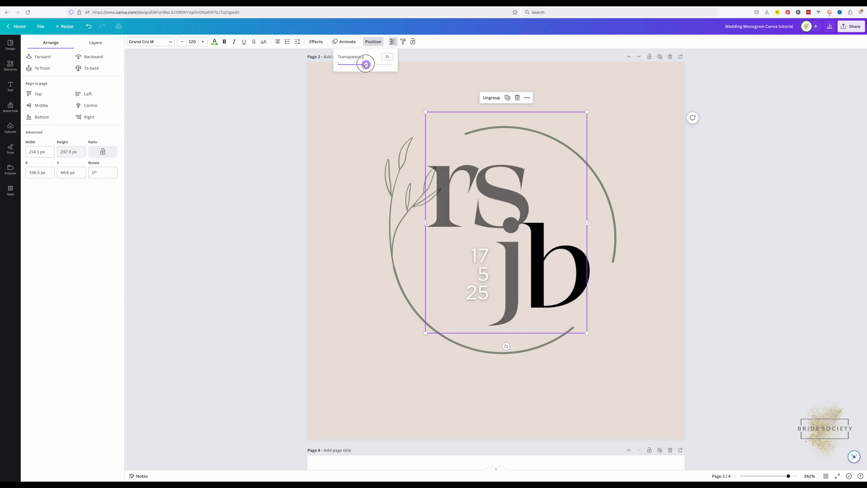
left_click_drag(366, 65, 368, 65)
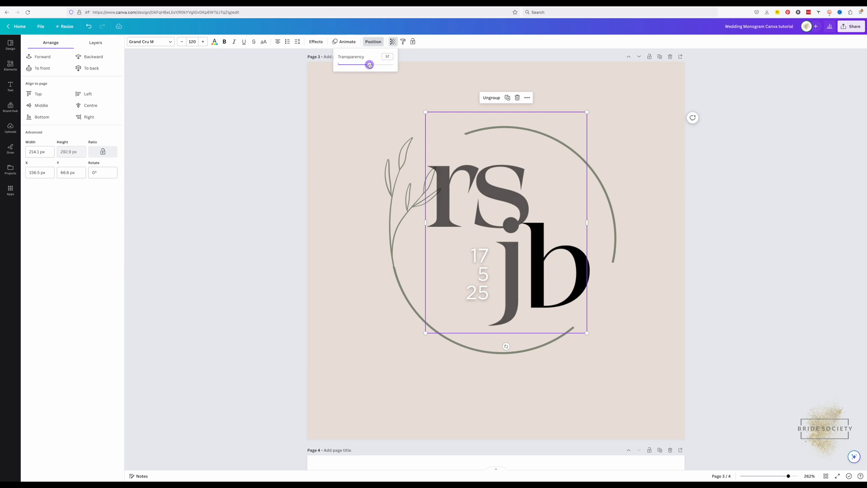
left_click(436, 115)
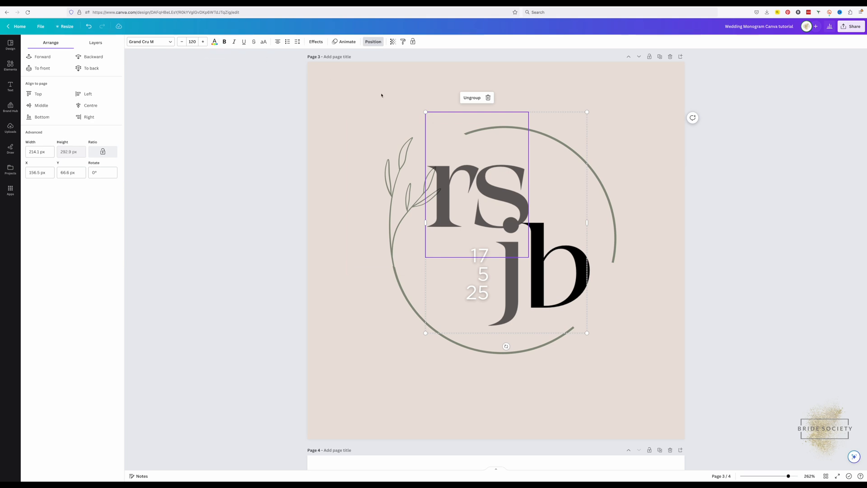
left_click(627, 142)
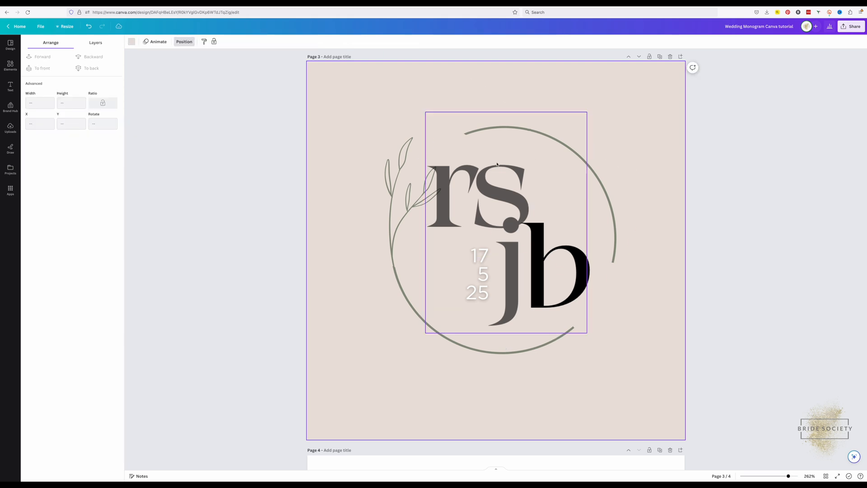